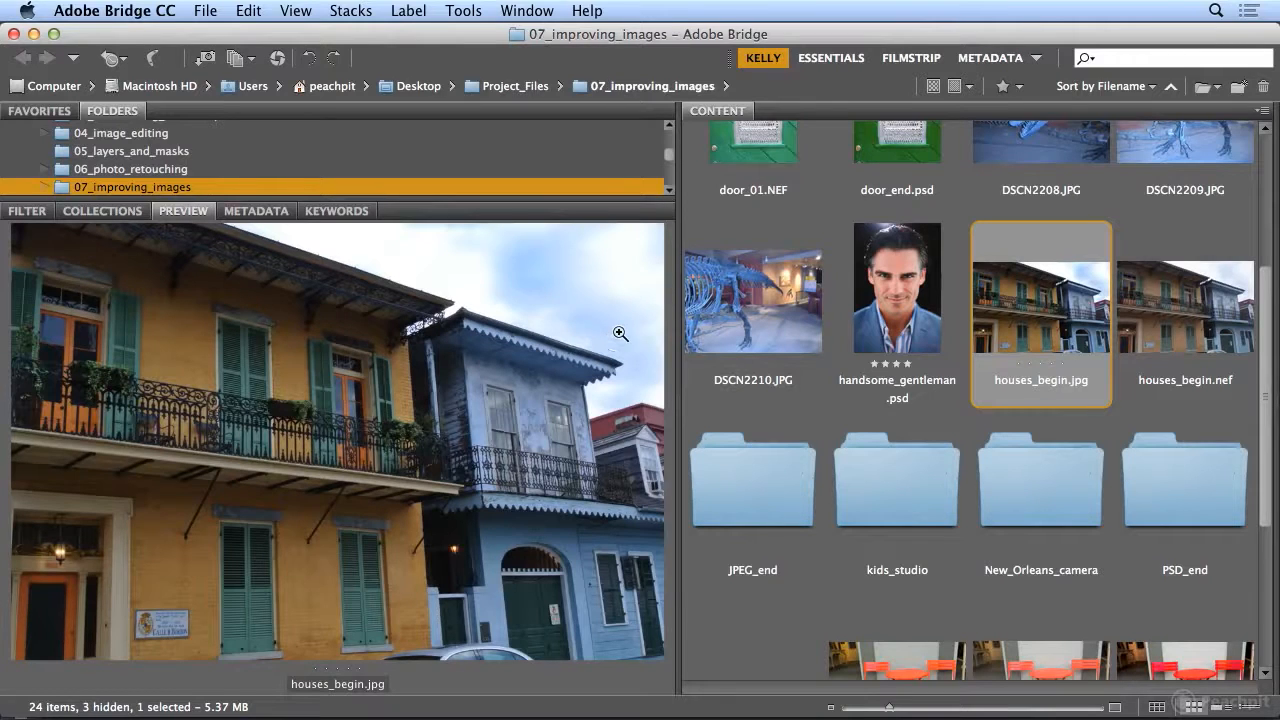
- Open houses_begin.nef in Camera Raw and load the saved settings from houses_correction.xmp
click(1152, 328)
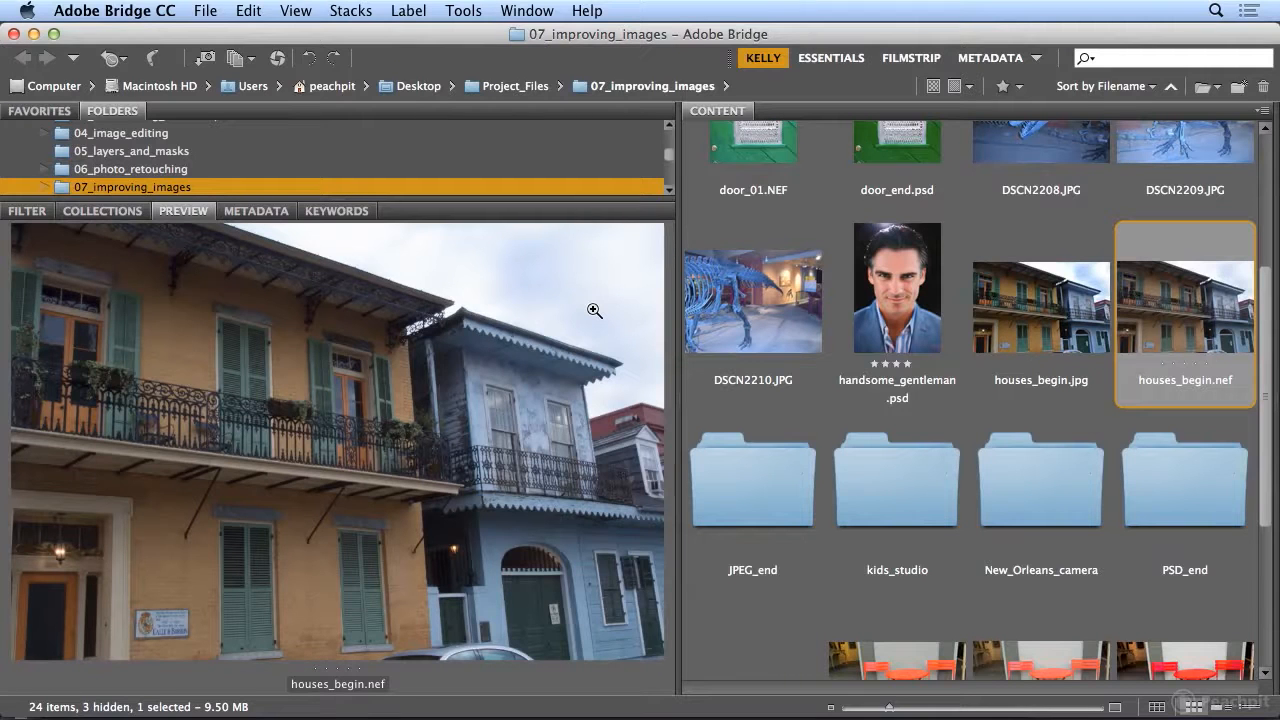
double_click(1183, 323)
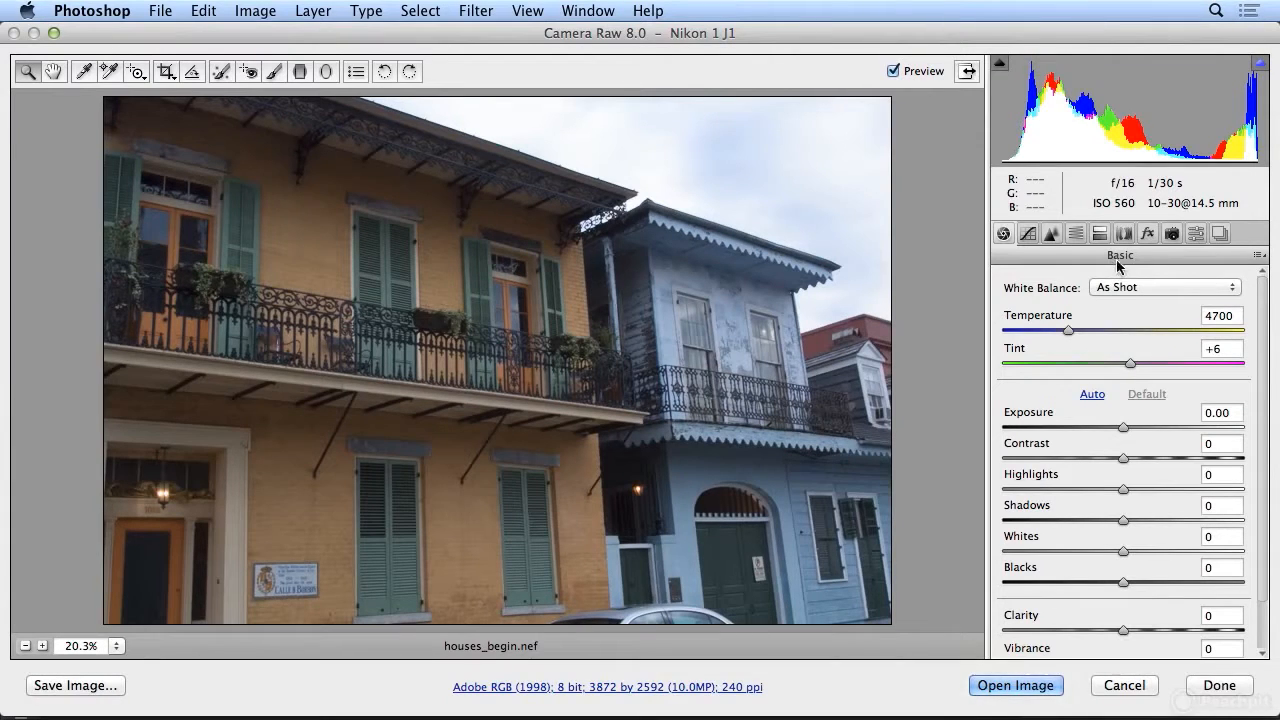
click(1258, 259)
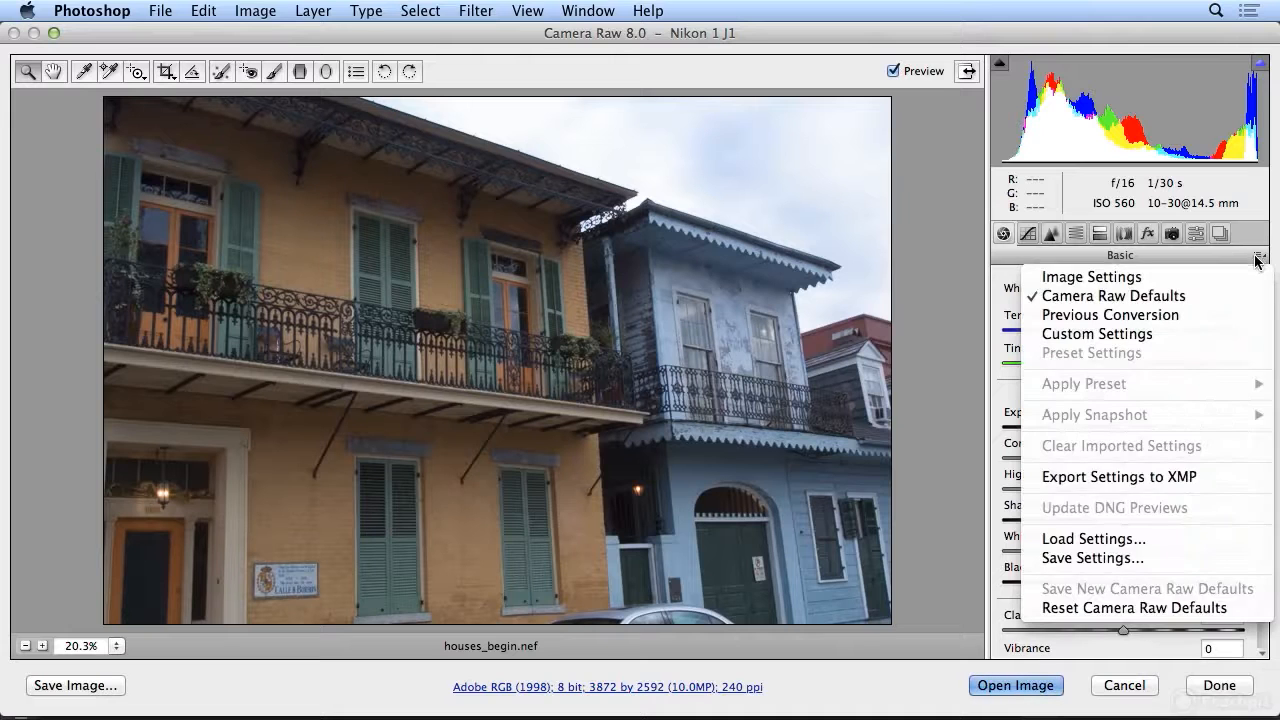
click(1184, 543)
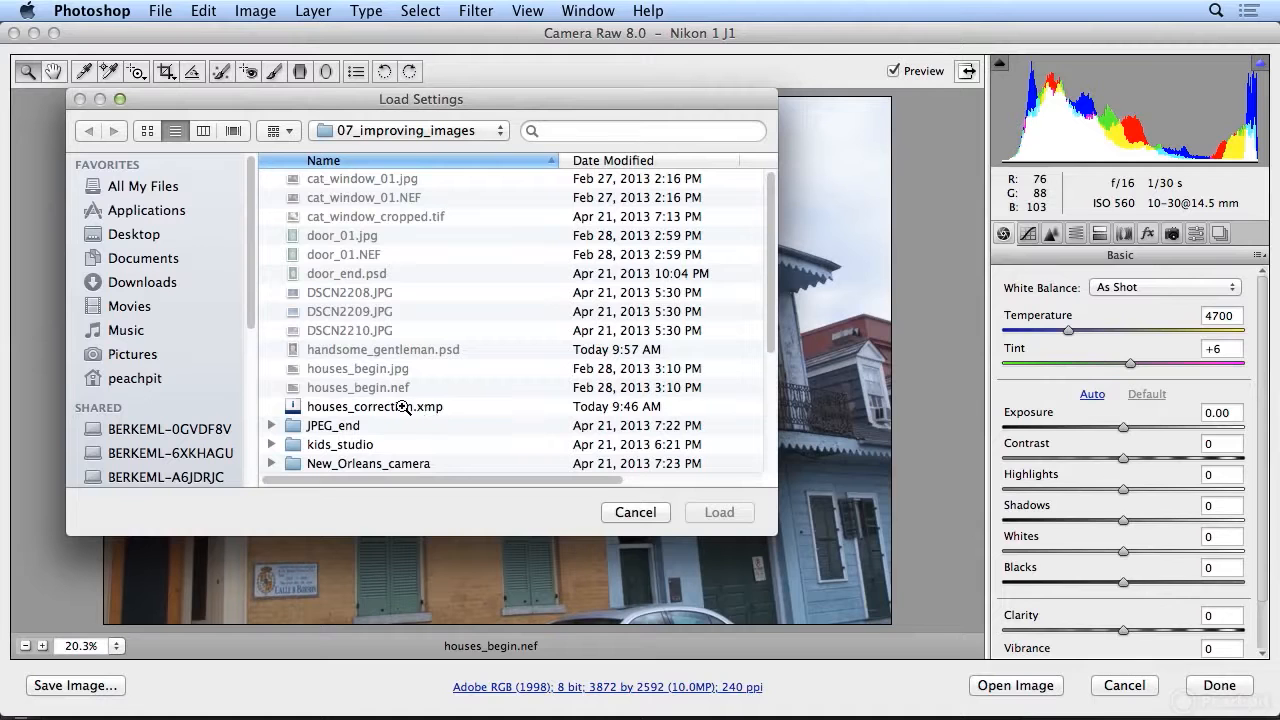
click(403, 406)
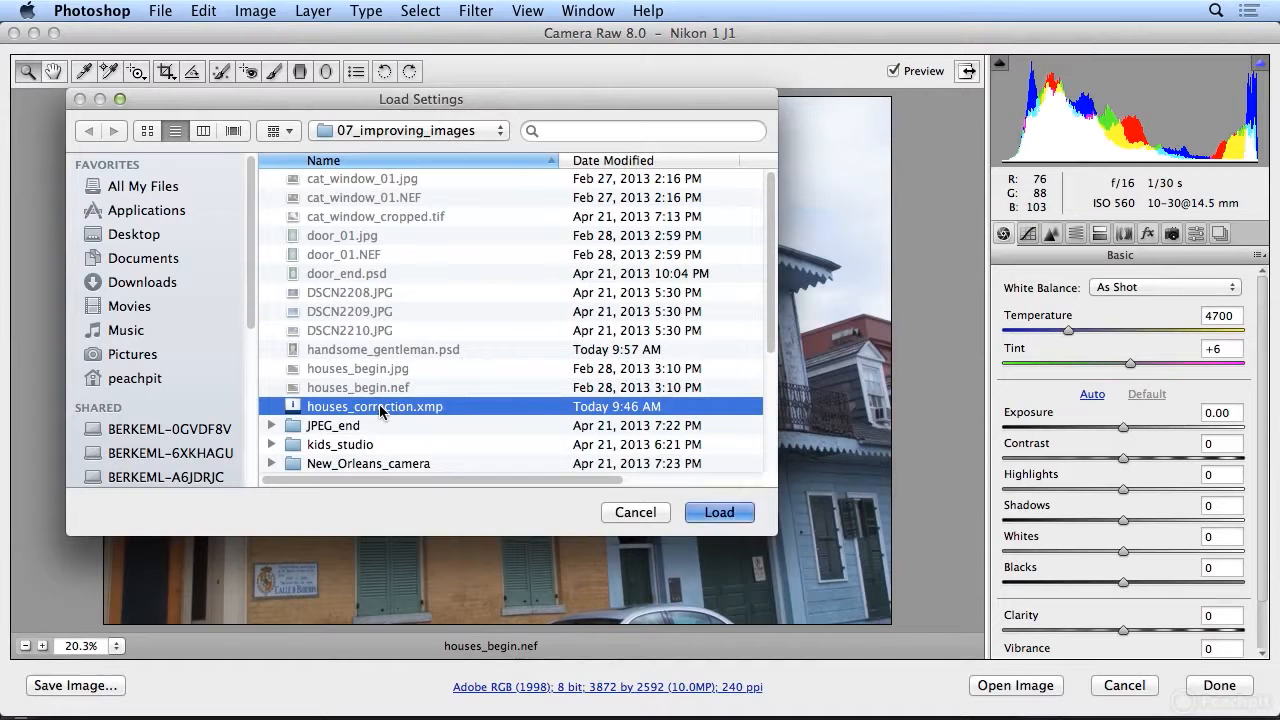
double_click(380, 406)
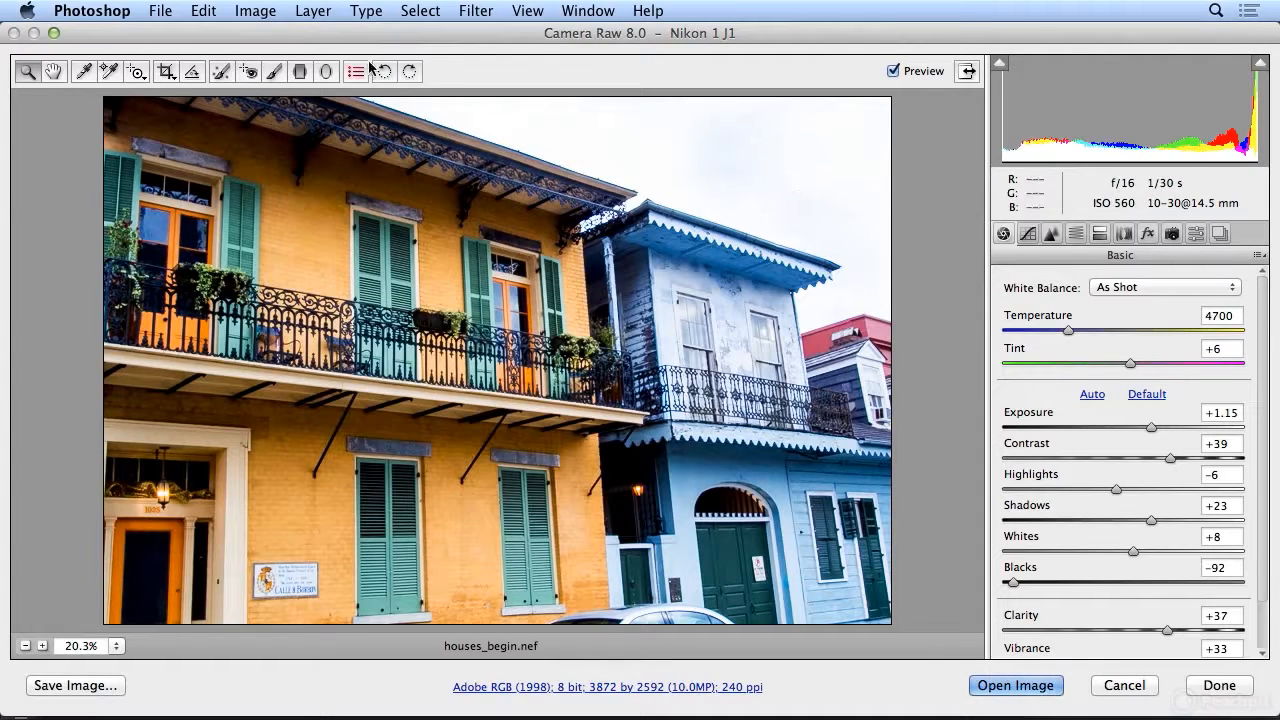
- Paint a first Adjustment Brush stroke of size 9 across the sky above the yellow house's roof
click(268, 73)
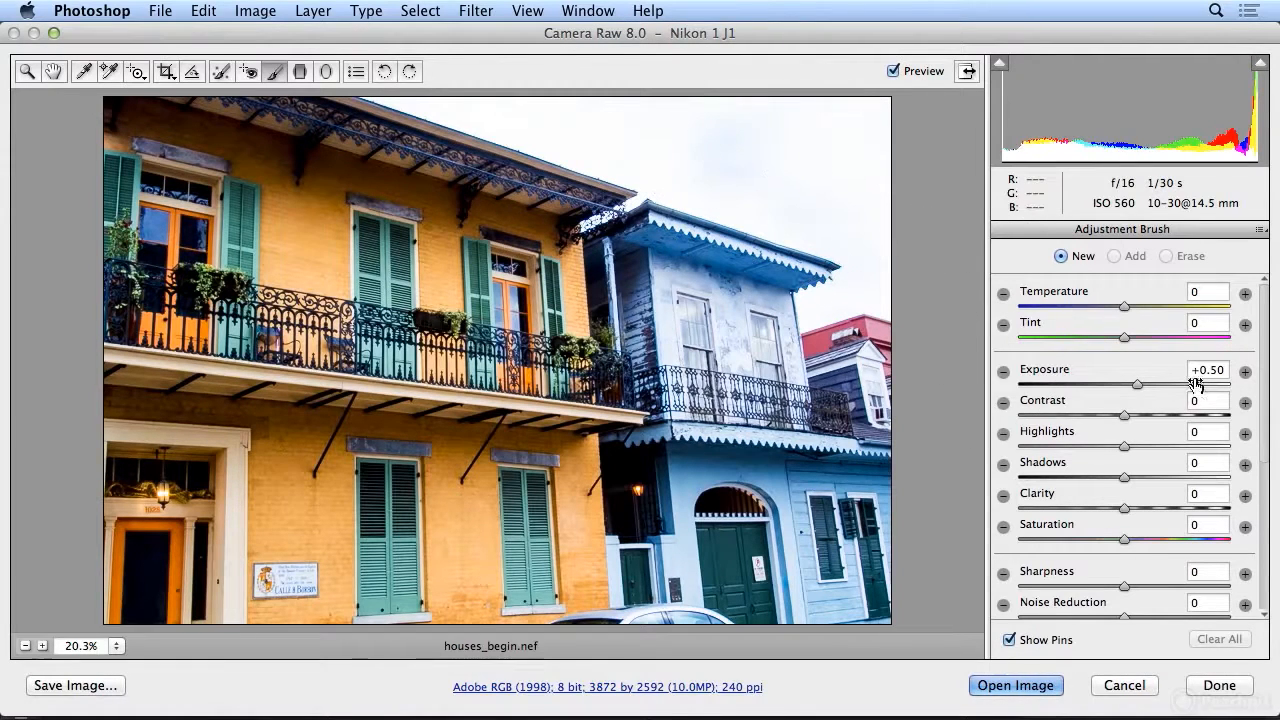
drag(1265, 373, 1266, 576)
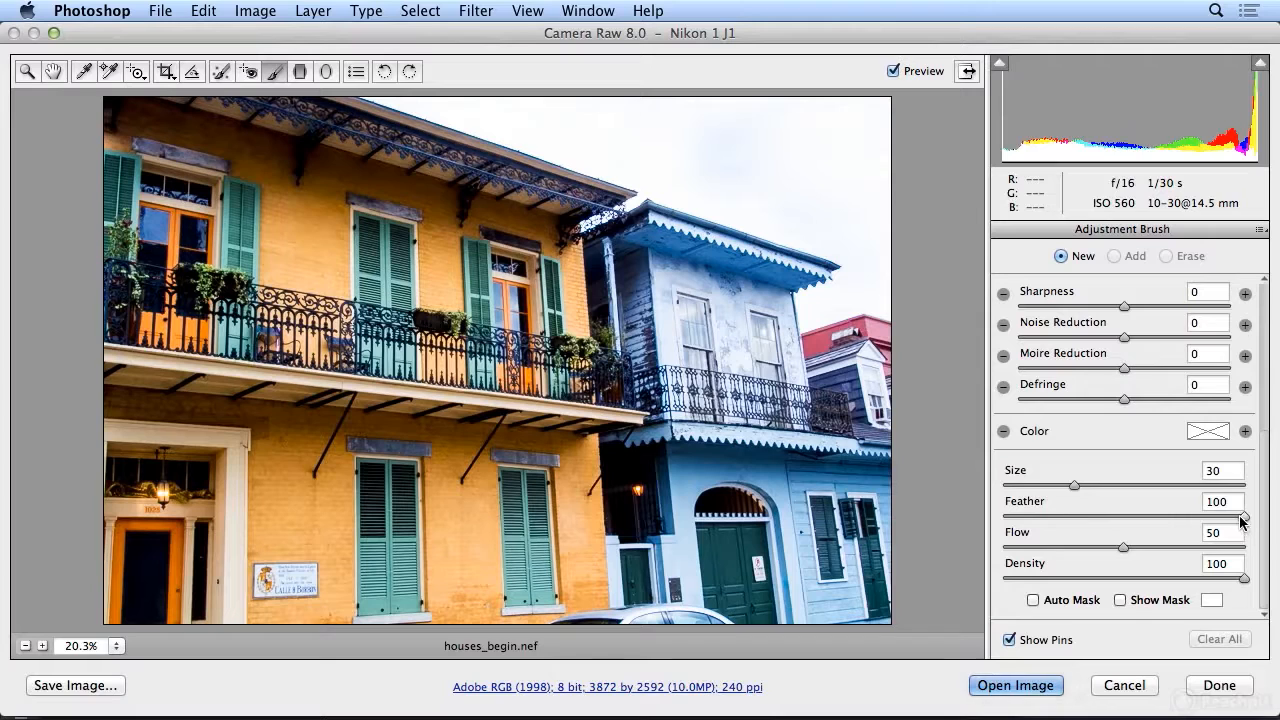
drag(1076, 485, 1031, 487)
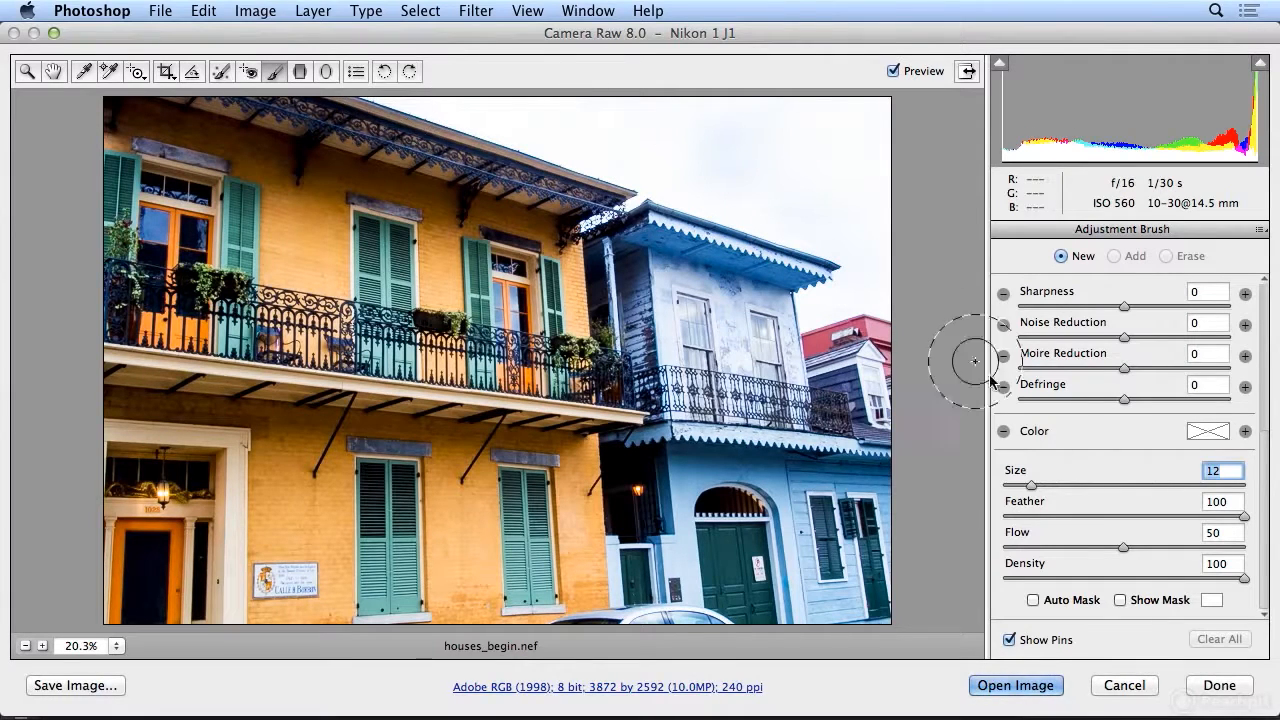
drag(1031, 487, 1022, 486)
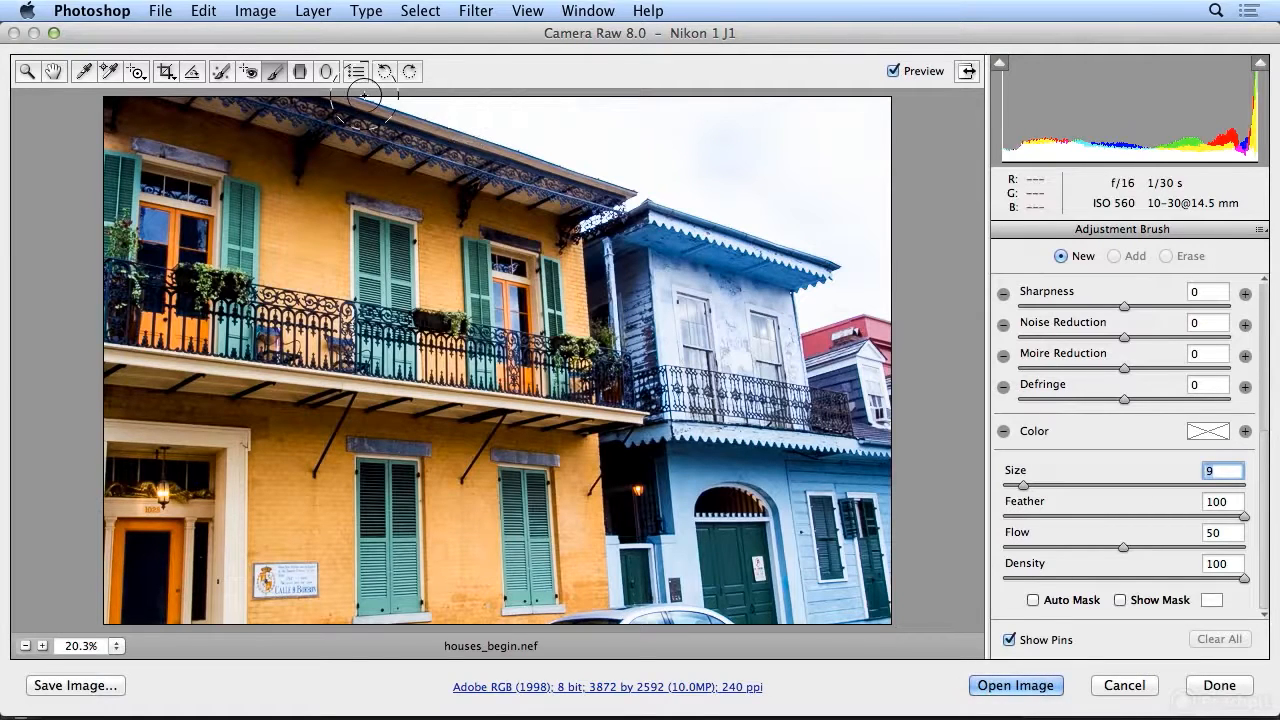
mouse_move(387, 93)
mouse_down()
mouse_move(726, 143)
mouse_move(757, 163)
mouse_up()
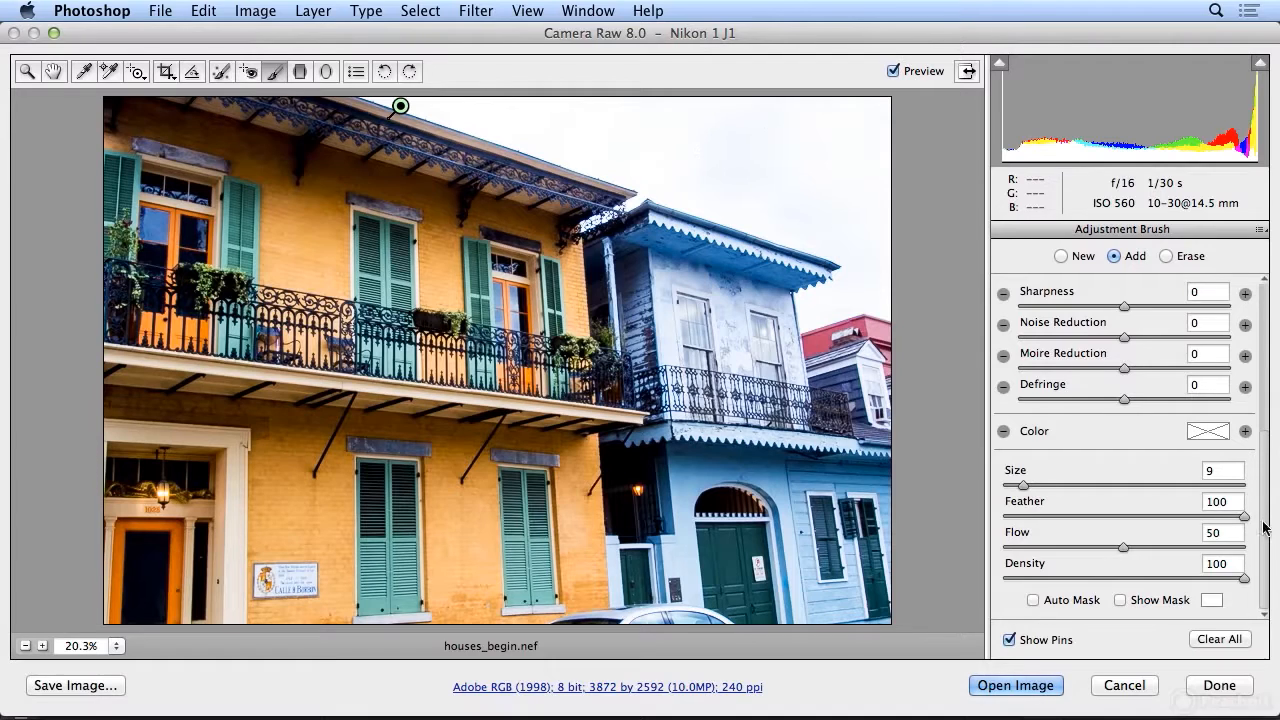
- Set the brush adjustment's exposure to -4.00 and paint over the rest of the sky down to the rooflines
drag(1266, 530, 1266, 378)
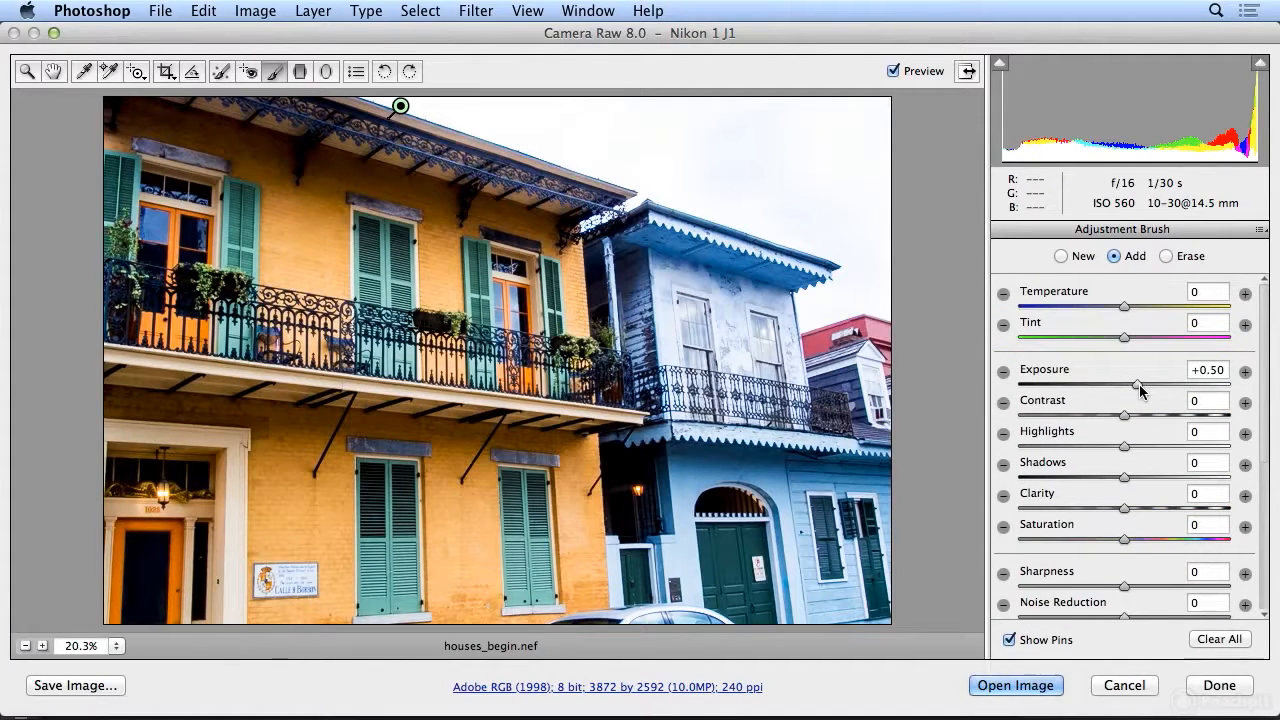
drag(1139, 384, 994, 389)
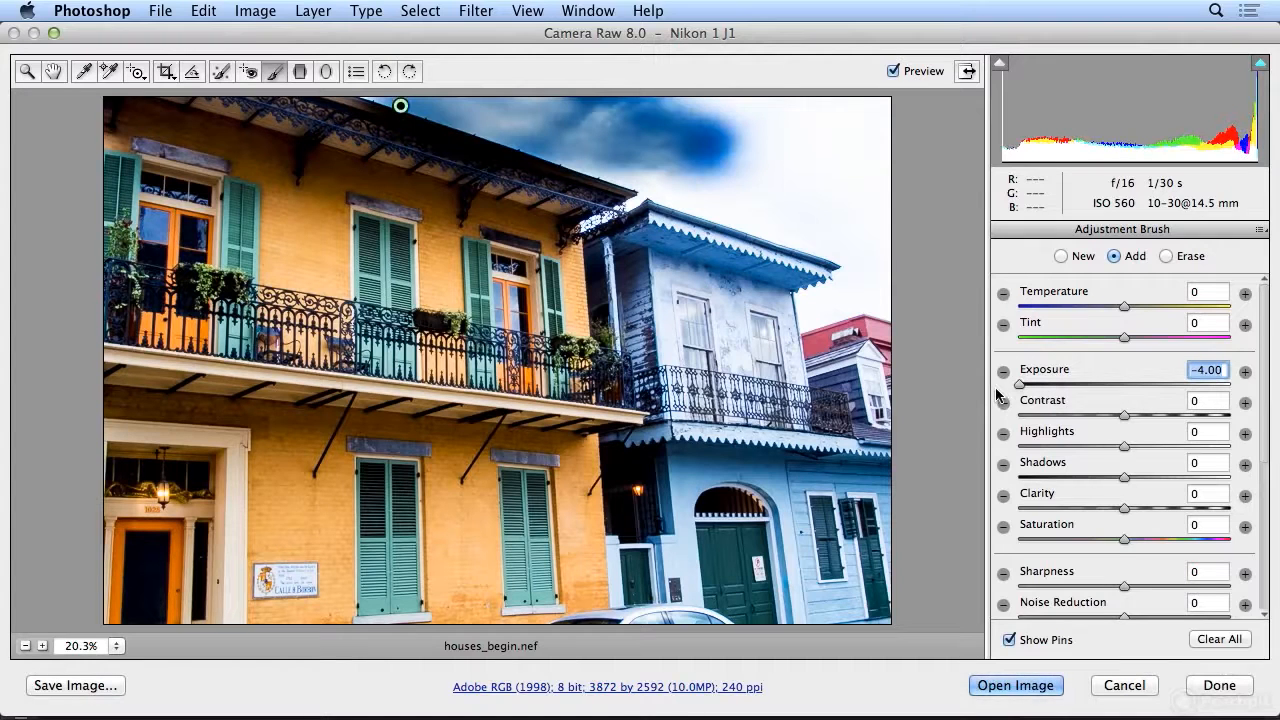
mouse_move(378, 103)
mouse_down()
mouse_move(356, 97)
mouse_move(594, 120)
mouse_move(673, 163)
mouse_move(620, 200)
mouse_move(679, 172)
mouse_move(751, 191)
mouse_move(737, 181)
mouse_move(763, 210)
mouse_move(871, 229)
mouse_move(871, 257)
mouse_move(833, 297)
mouse_move(800, 292)
mouse_move(800, 318)
mouse_move(875, 305)
mouse_move(857, 143)
mouse_move(872, 165)
mouse_move(900, 106)
mouse_move(629, 114)
mouse_move(874, 134)
mouse_move(839, 171)
mouse_move(871, 177)
mouse_move(805, 165)
mouse_move(690, 212)
mouse_move(543, 146)
mouse_move(545, 195)
mouse_move(720, 201)
mouse_up()
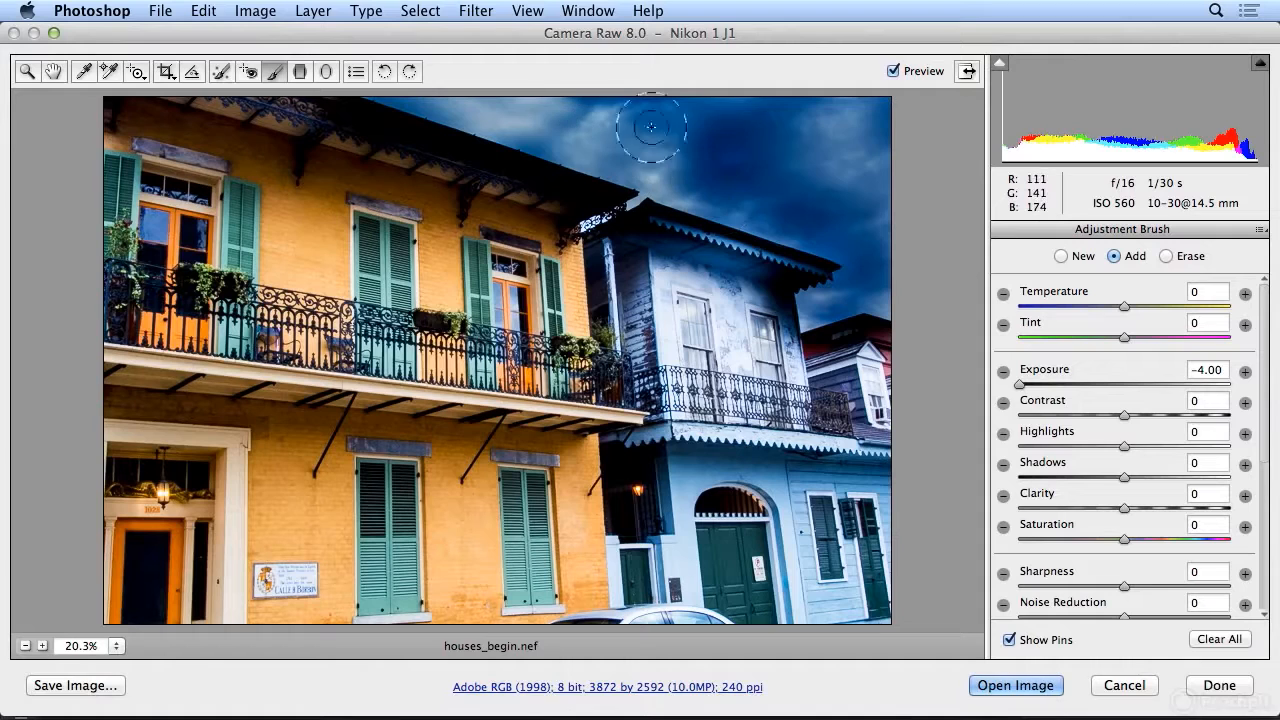
mouse_move(882, 162)
mouse_down()
mouse_move(870, 242)
mouse_move(811, 317)
mouse_move(895, 281)
mouse_up()
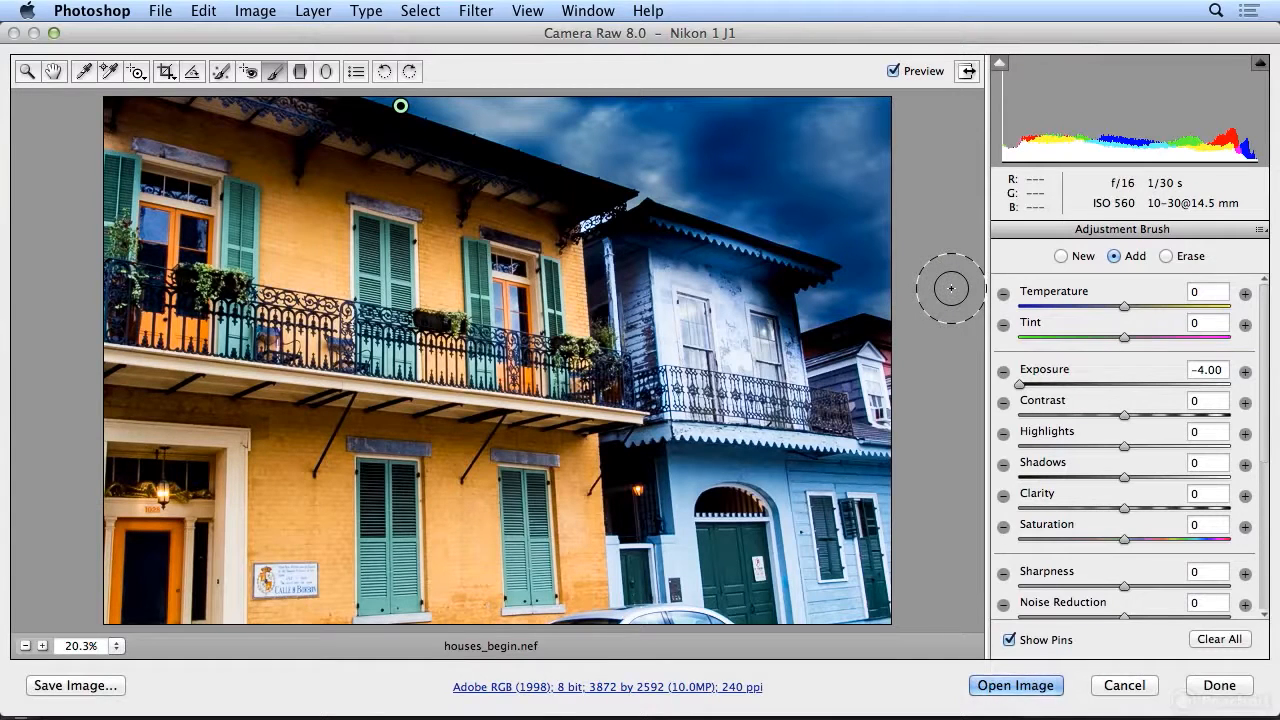
mouse_move(587, 222)
mouse_down()
mouse_move(588, 262)
mouse_move(652, 180)
mouse_move(679, 175)
mouse_up()
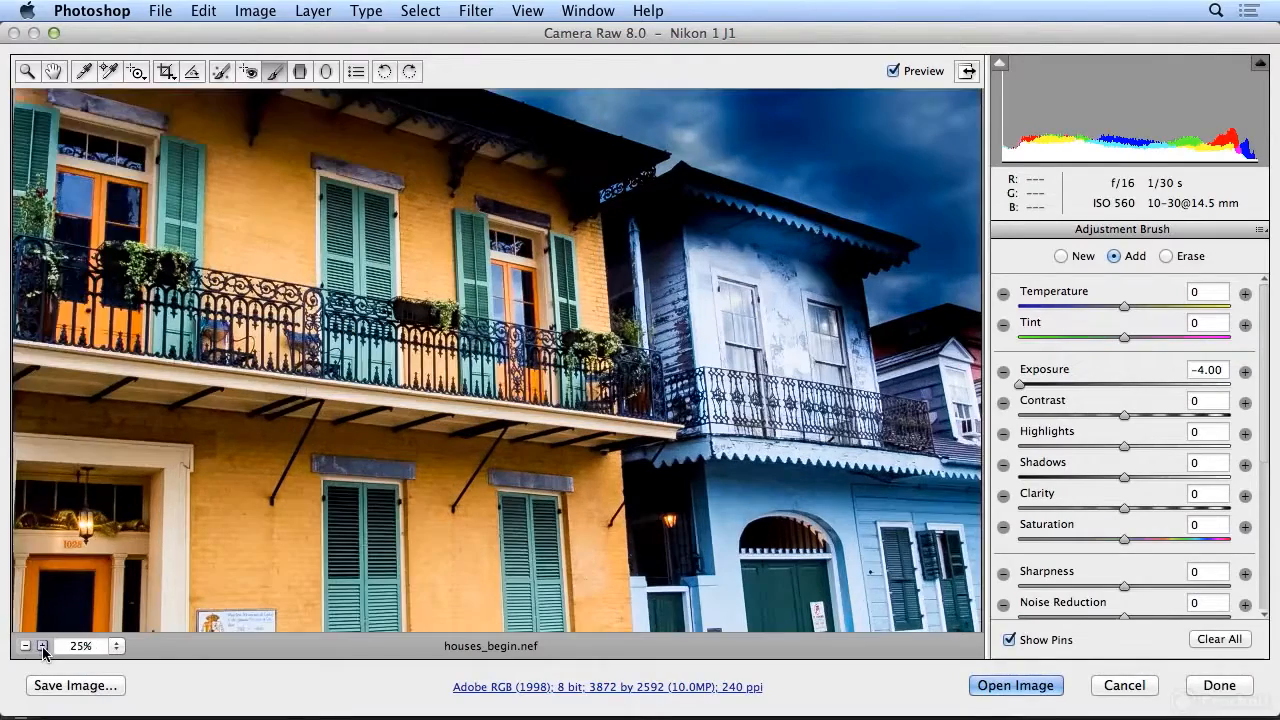
- Erase the darkening in a straight line along the yellow house's roof edge with brush size 5 and feather 0
click(43, 646)
click(43, 646)
scroll(345, 535, up, 5)
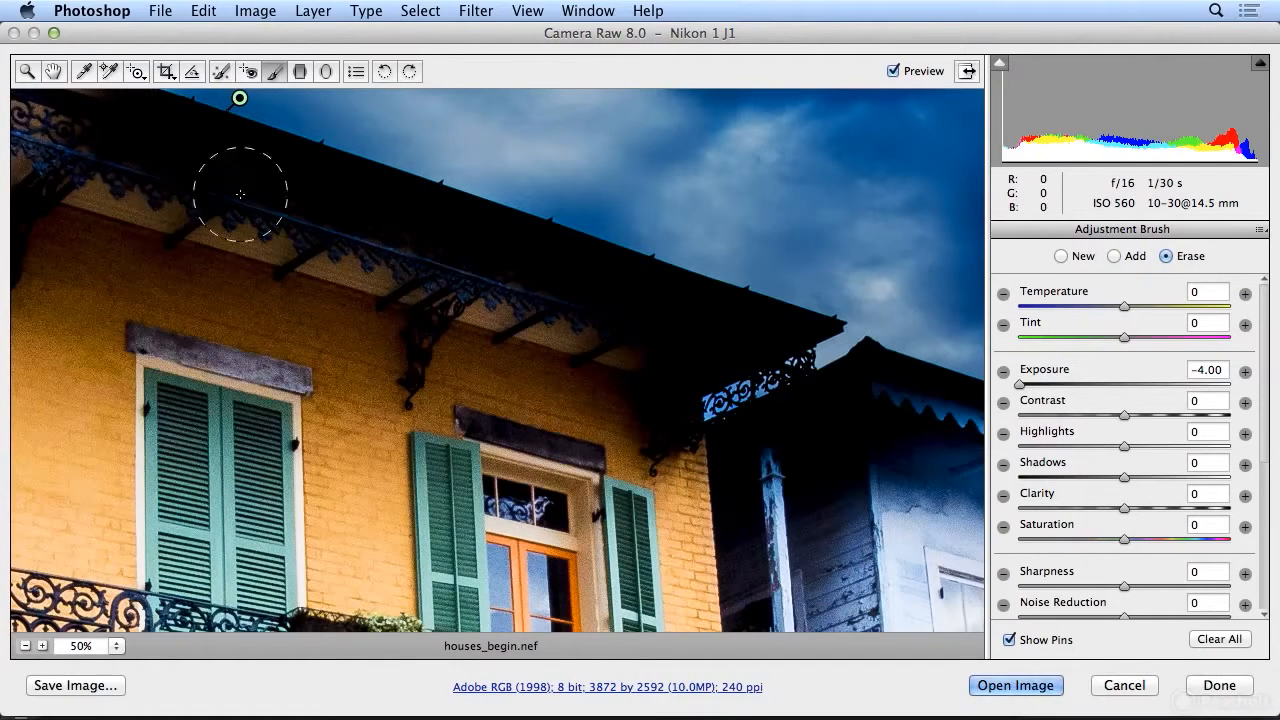
drag(1265, 418, 1273, 568)
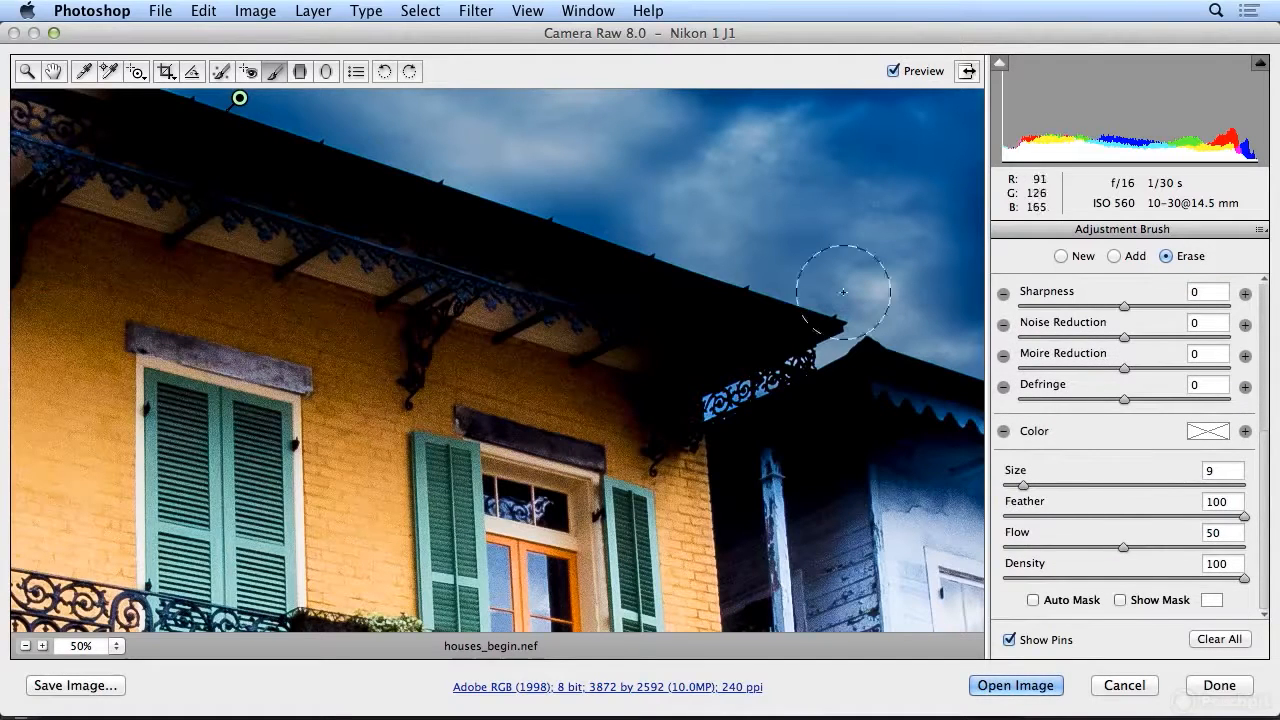
drag(1024, 487, 1012, 487)
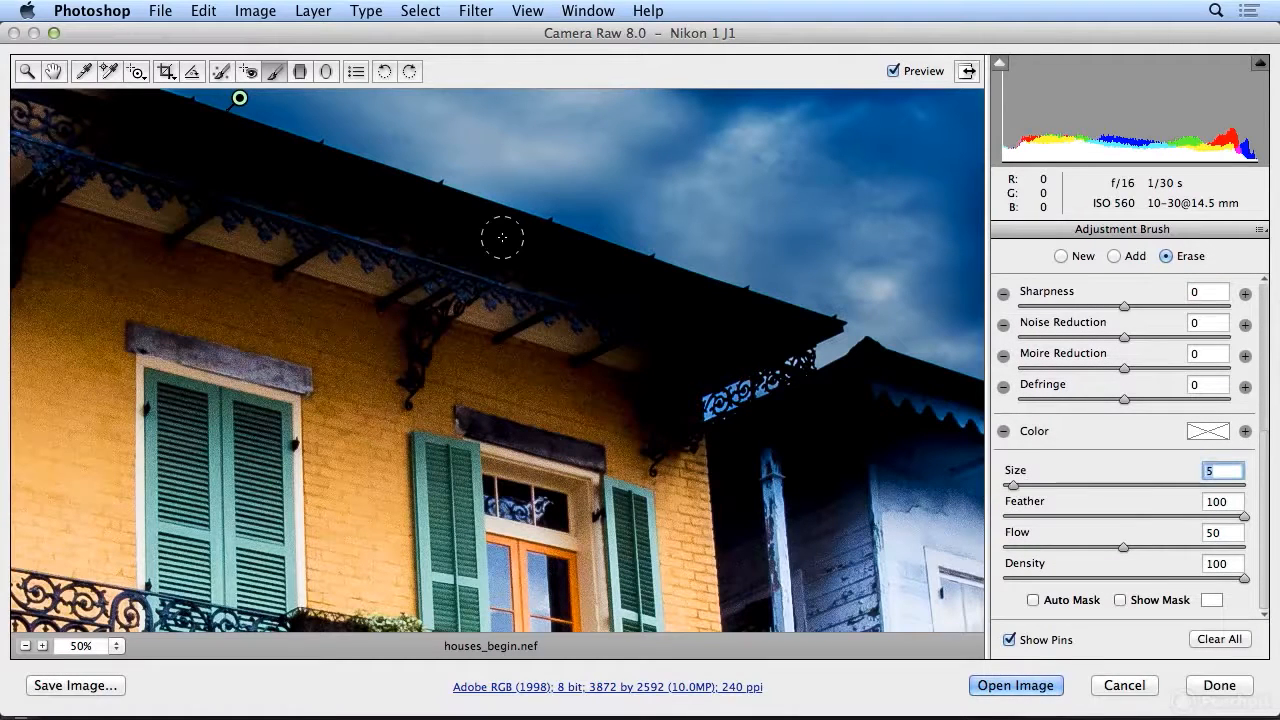
click(138, 108)
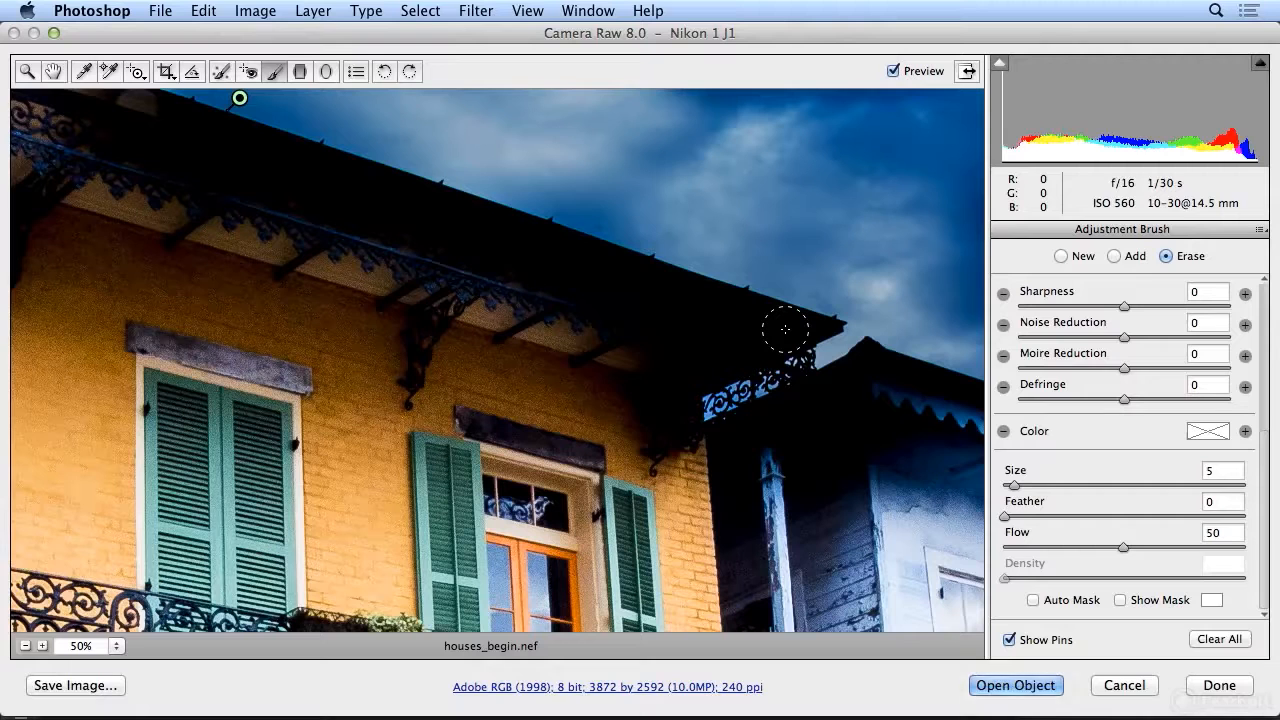
shift+click(785, 329)
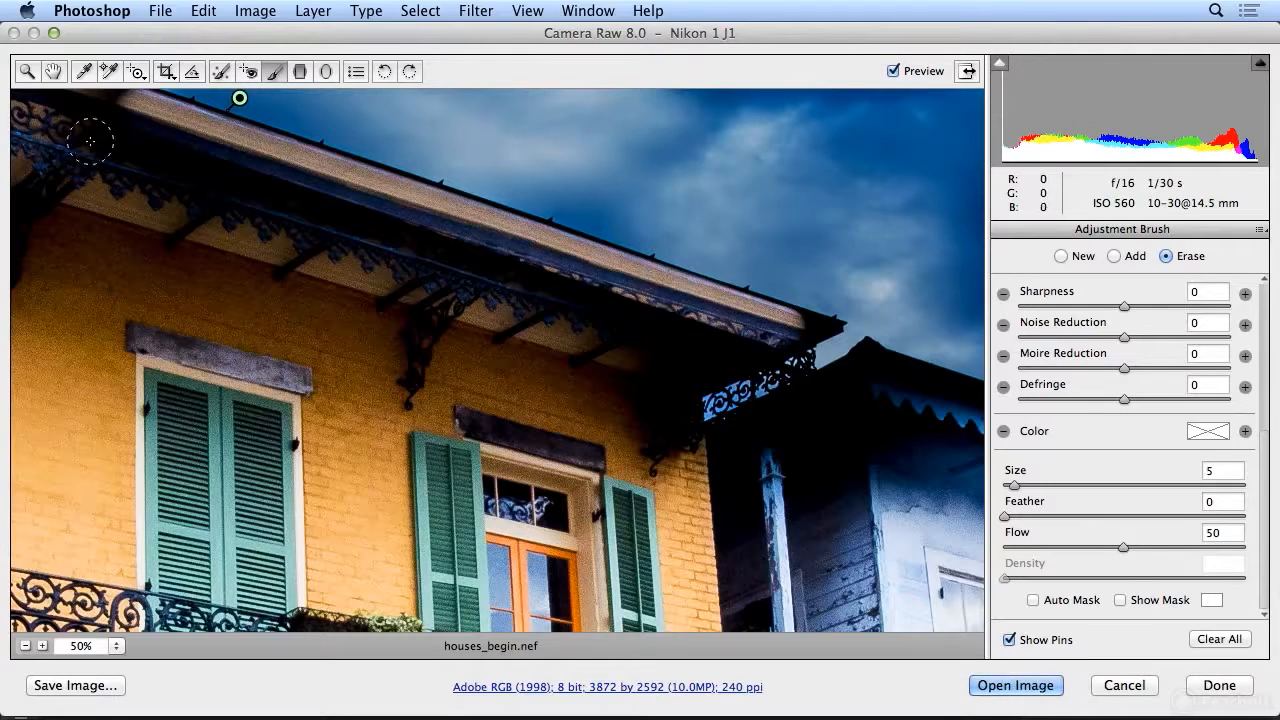
- Set the eraser's feather to 30 and erase the darkening from the ironwork beneath the yellow house's roof
mouse_move(135, 121)
mouse_down()
mouse_move(81, 103)
mouse_move(141, 118)
mouse_move(131, 108)
mouse_move(72, 107)
mouse_move(114, 122)
mouse_move(142, 156)
mouse_move(84, 160)
mouse_move(55, 140)
mouse_move(142, 163)
mouse_move(148, 185)
mouse_move(190, 168)
mouse_up()
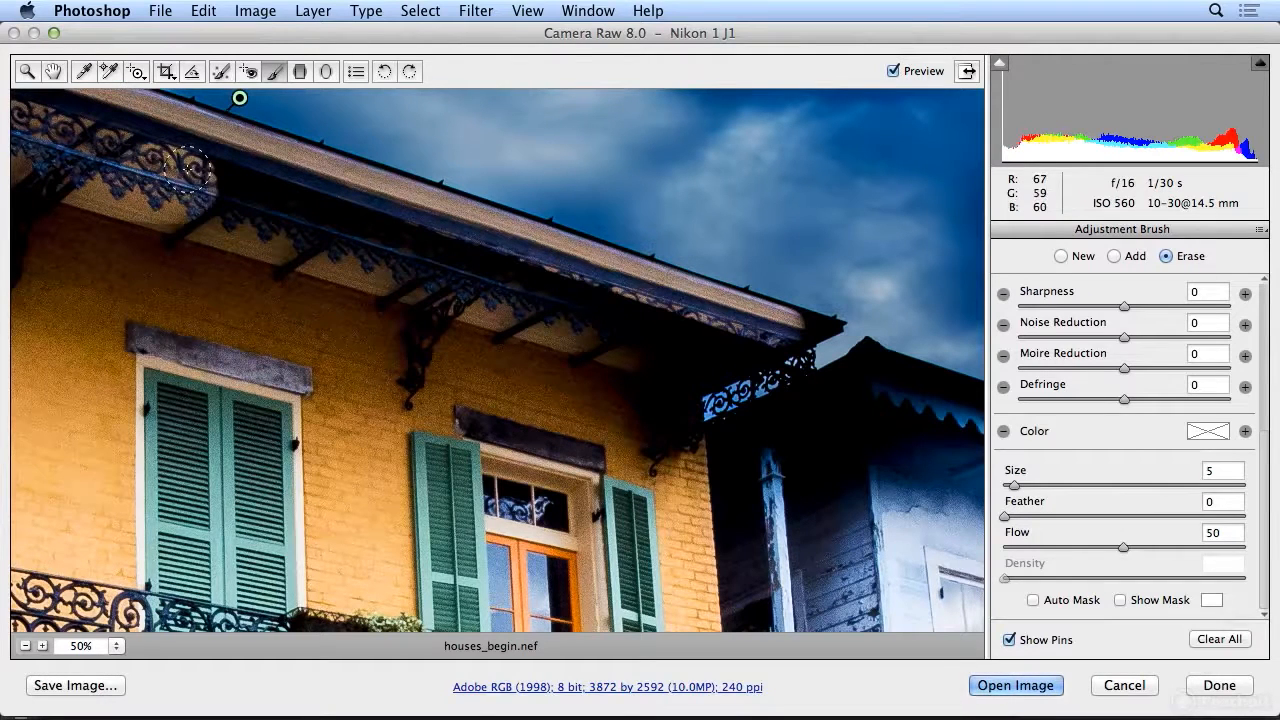
mouse_move(1005, 516)
mouse_down()
mouse_move(1157, 521)
mouse_move(1118, 531)
mouse_up()
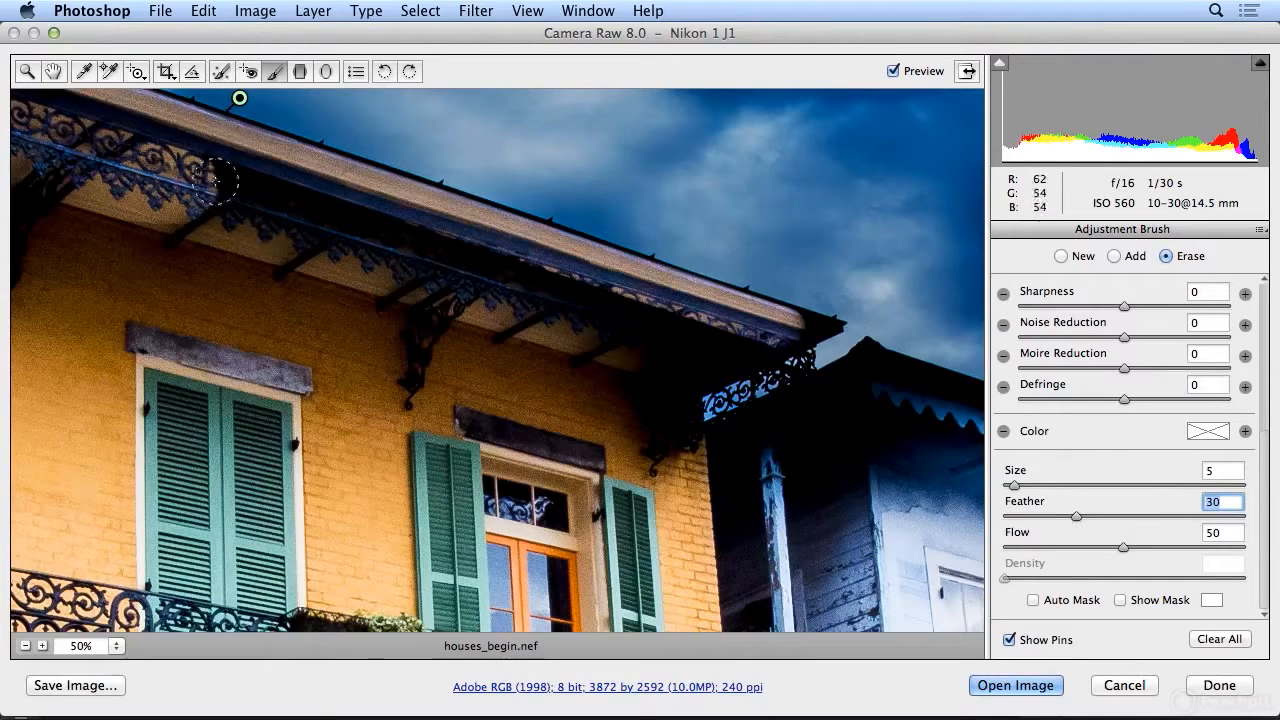
mouse_move(197, 158)
mouse_down()
mouse_move(235, 228)
mouse_move(155, 230)
mouse_move(55, 168)
mouse_move(67, 185)
mouse_move(263, 252)
mouse_move(44, 213)
mouse_move(18, 170)
mouse_up()
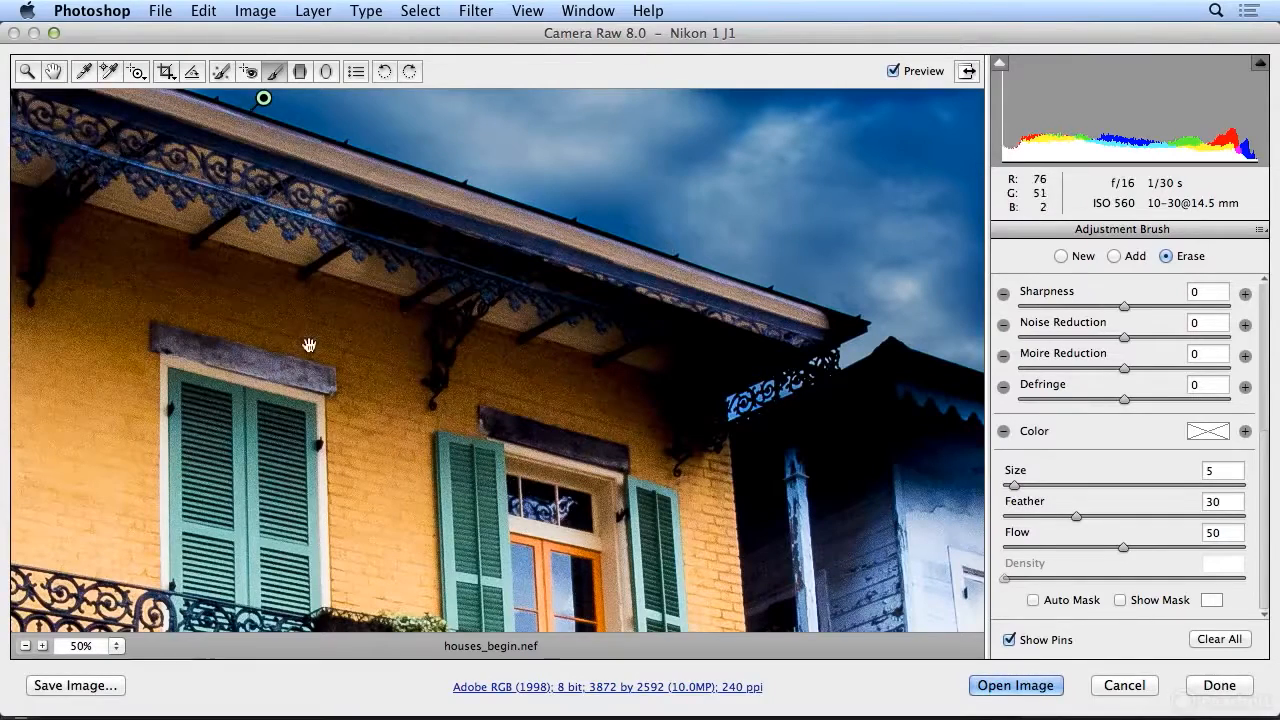
mouse_move(263, 317)
mouse_down()
mouse_move(446, 428)
mouse_move(414, 417)
mouse_move(189, 206)
mouse_up()
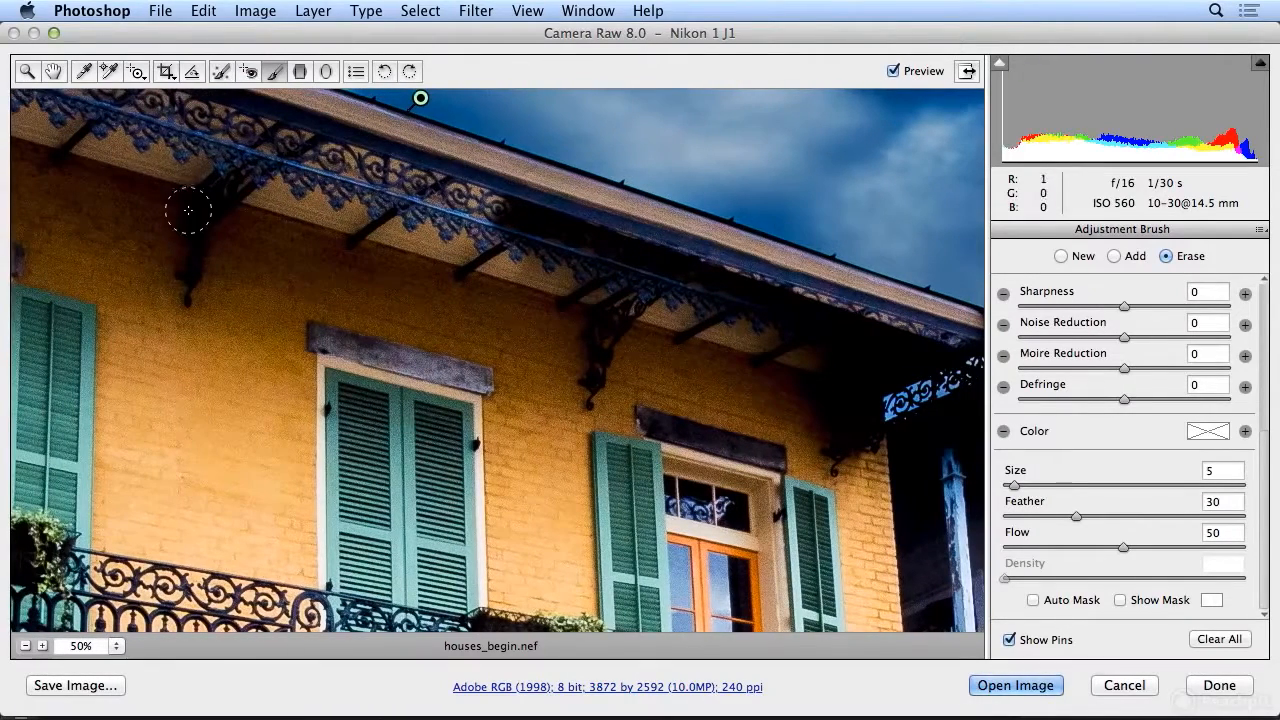
mouse_move(528, 220)
mouse_down()
mouse_move(890, 335)
mouse_move(627, 311)
mouse_move(530, 280)
mouse_up()
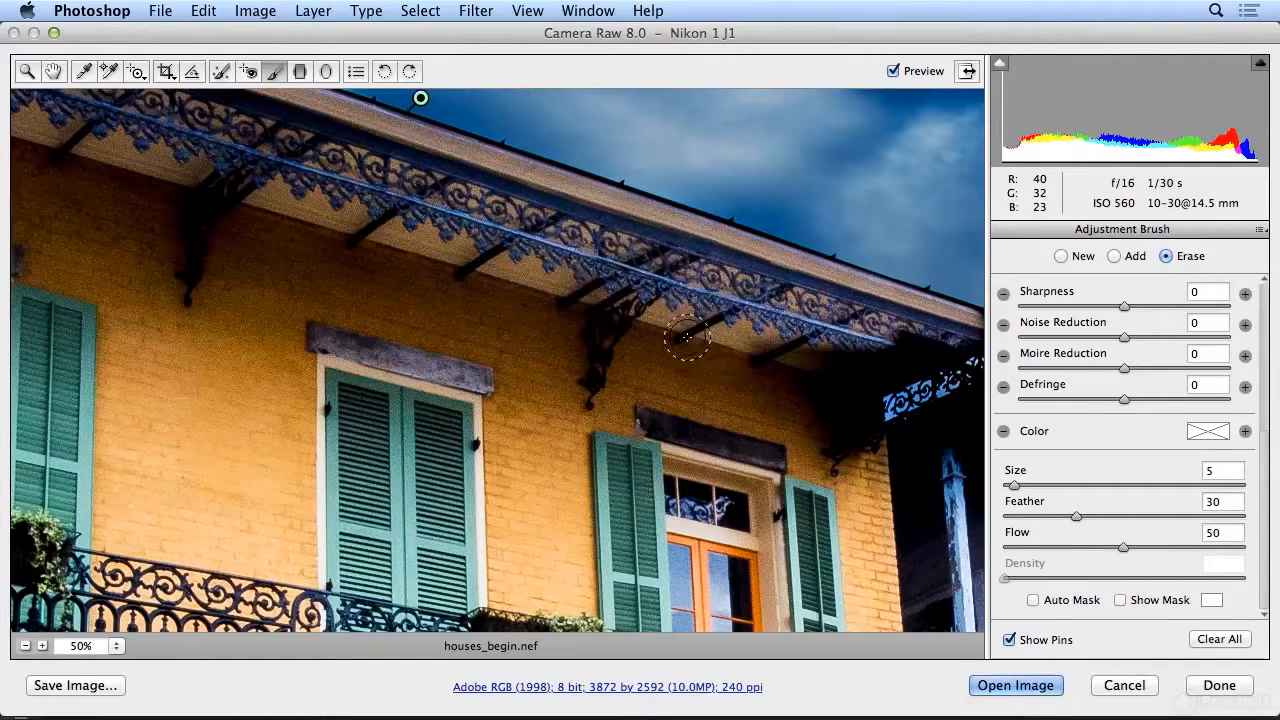
mouse_move(680, 346)
mouse_down()
mouse_move(793, 362)
mouse_move(864, 393)
mouse_move(925, 364)
mouse_move(662, 260)
mouse_move(626, 266)
mouse_move(909, 357)
mouse_move(942, 352)
mouse_move(828, 379)
mouse_move(895, 369)
mouse_move(815, 359)
mouse_move(733, 382)
mouse_move(845, 399)
mouse_move(847, 446)
mouse_move(850, 393)
mouse_move(853, 440)
mouse_move(783, 450)
mouse_move(809, 398)
mouse_move(744, 378)
mouse_move(724, 415)
mouse_move(573, 400)
mouse_move(694, 447)
mouse_move(802, 451)
mouse_move(854, 477)
mouse_move(685, 449)
mouse_move(751, 510)
mouse_move(816, 534)
mouse_move(827, 516)
mouse_move(874, 506)
mouse_up()
key(super+z)
mouse_move(62, 164)
mouse_down()
mouse_move(56, 150)
mouse_move(145, 162)
mouse_up()
- Erase the darkening in a straight line along the scalloped roof trim of the blue house
drag(546, 285, 172, 265)
mouse_move(543, 431)
mouse_down()
mouse_move(484, 445)
mouse_move(543, 431)
mouse_move(527, 430)
mouse_move(671, 362)
mouse_move(654, 398)
mouse_move(361, 391)
mouse_up()
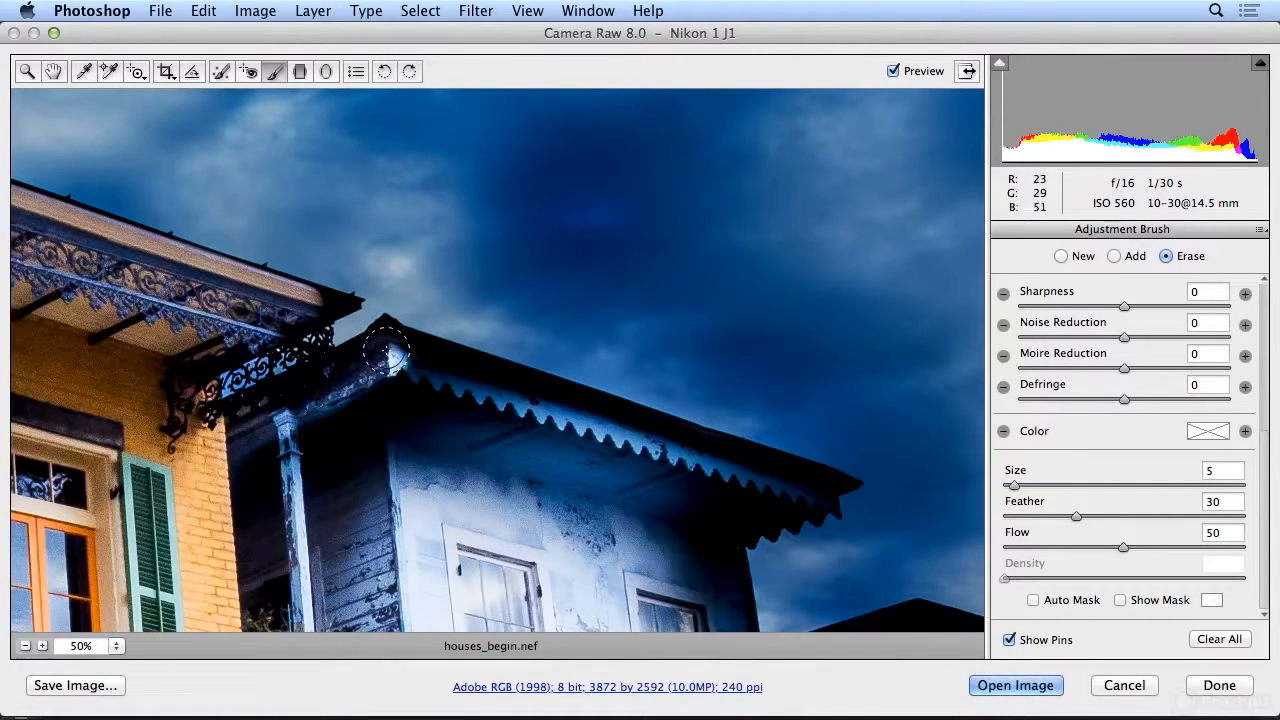
key(shift)
shift+click(808, 488)
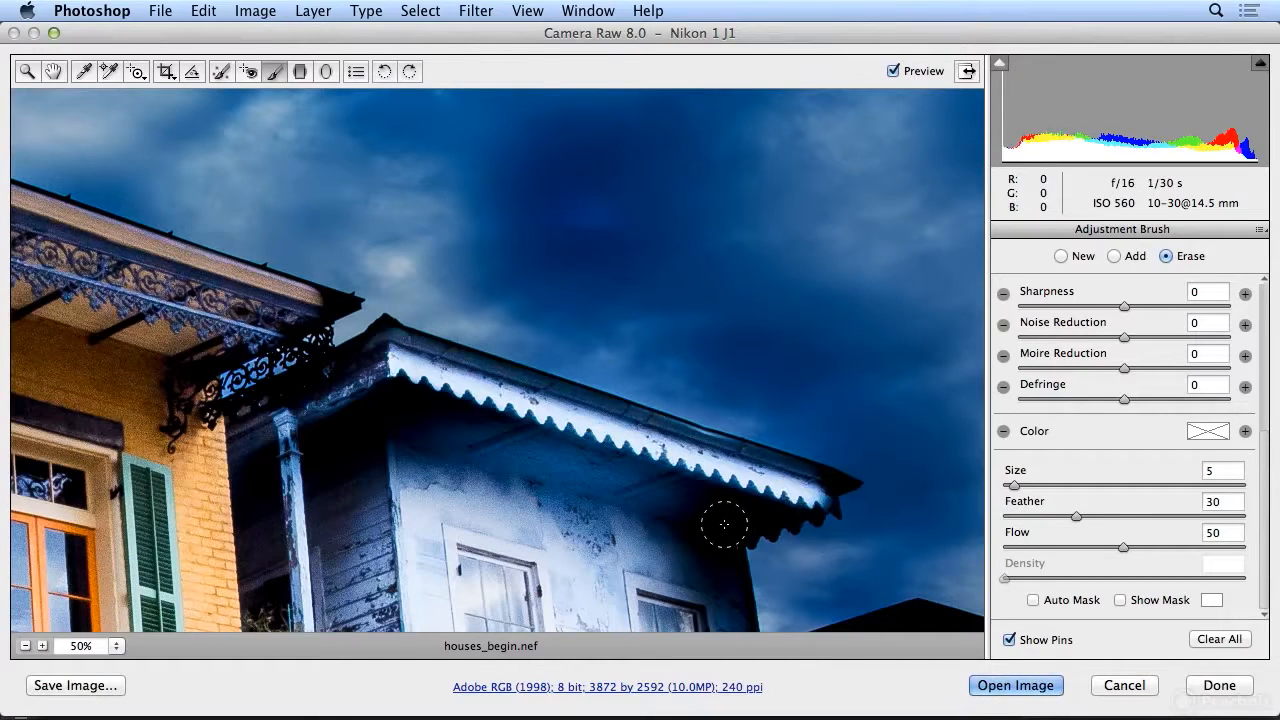
- Erase the darkening from the blue house's eave underside and down the outer edge of its front wall
mouse_move(723, 525)
mouse_down()
mouse_move(673, 529)
mouse_move(634, 500)
mouse_move(599, 504)
mouse_move(629, 483)
mouse_move(506, 471)
mouse_move(432, 447)
mouse_move(313, 444)
mouse_move(410, 398)
mouse_move(537, 433)
mouse_move(373, 412)
mouse_move(280, 457)
mouse_move(284, 497)
mouse_move(312, 528)
mouse_move(290, 521)
mouse_move(365, 509)
mouse_move(333, 506)
mouse_move(375, 511)
mouse_move(408, 548)
mouse_up()
scroll(714, 372, down, 5)
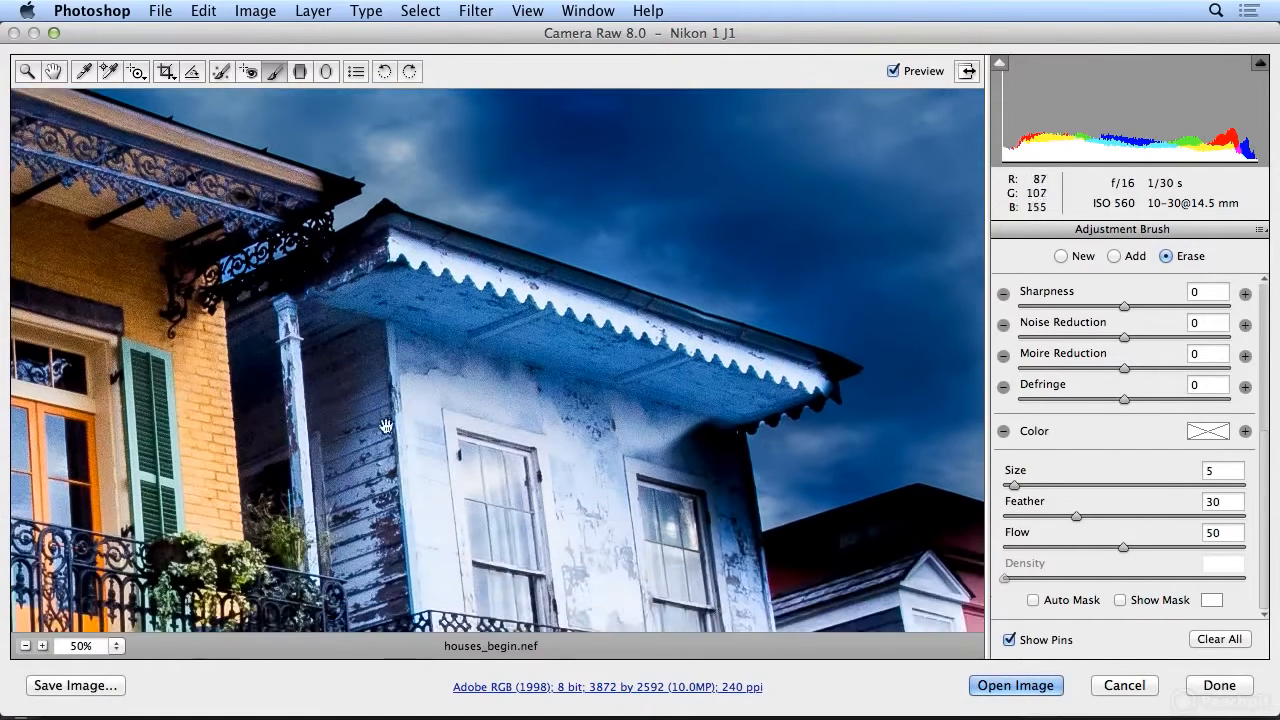
click(722, 440)
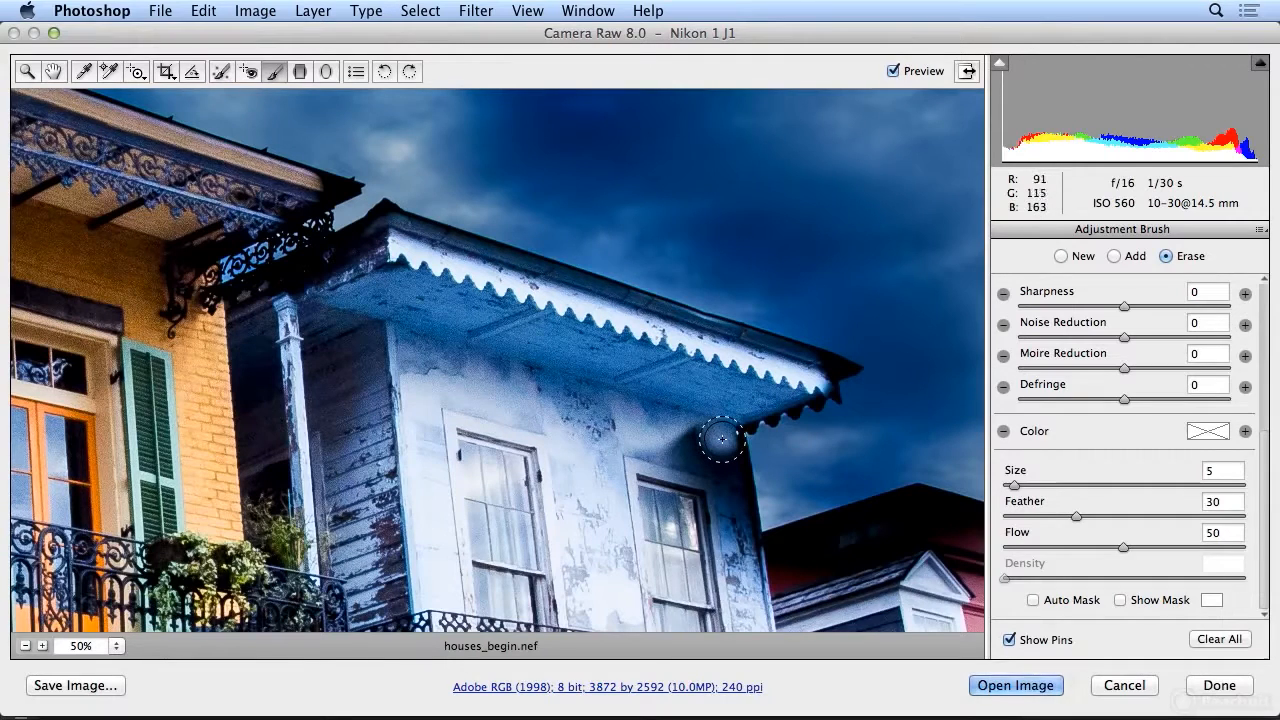
drag(722, 440, 718, 437)
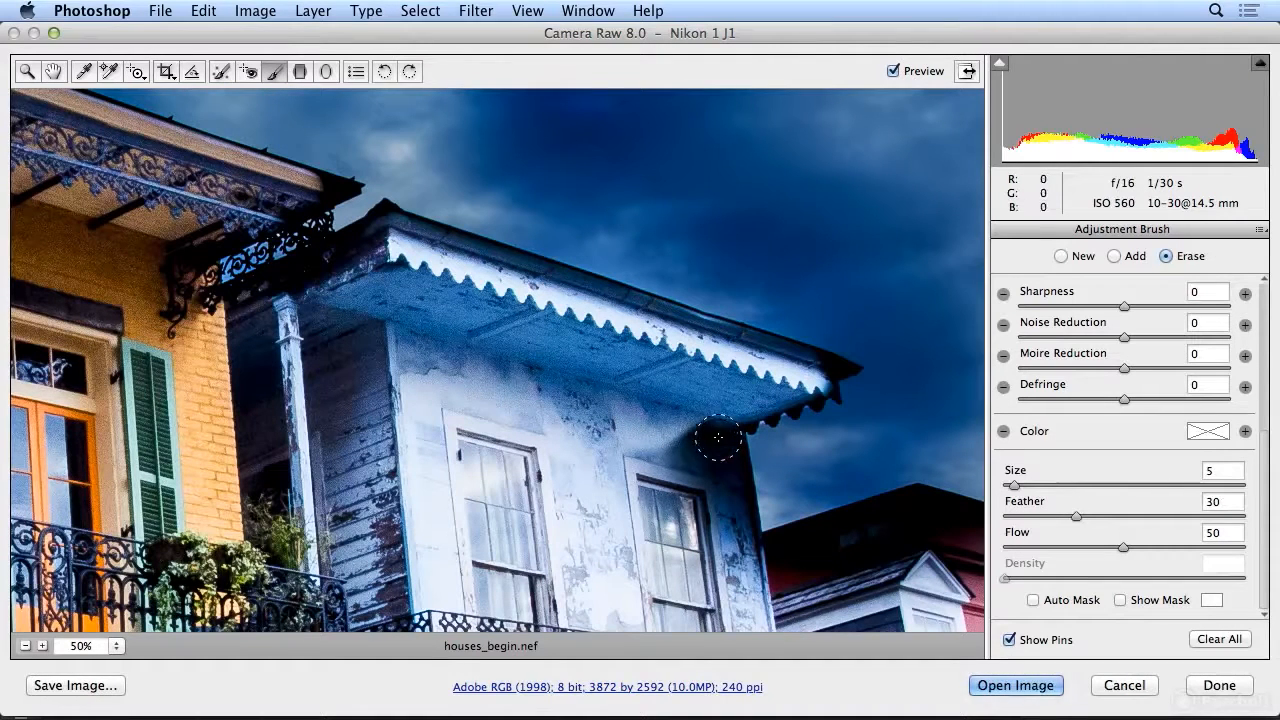
click(719, 441)
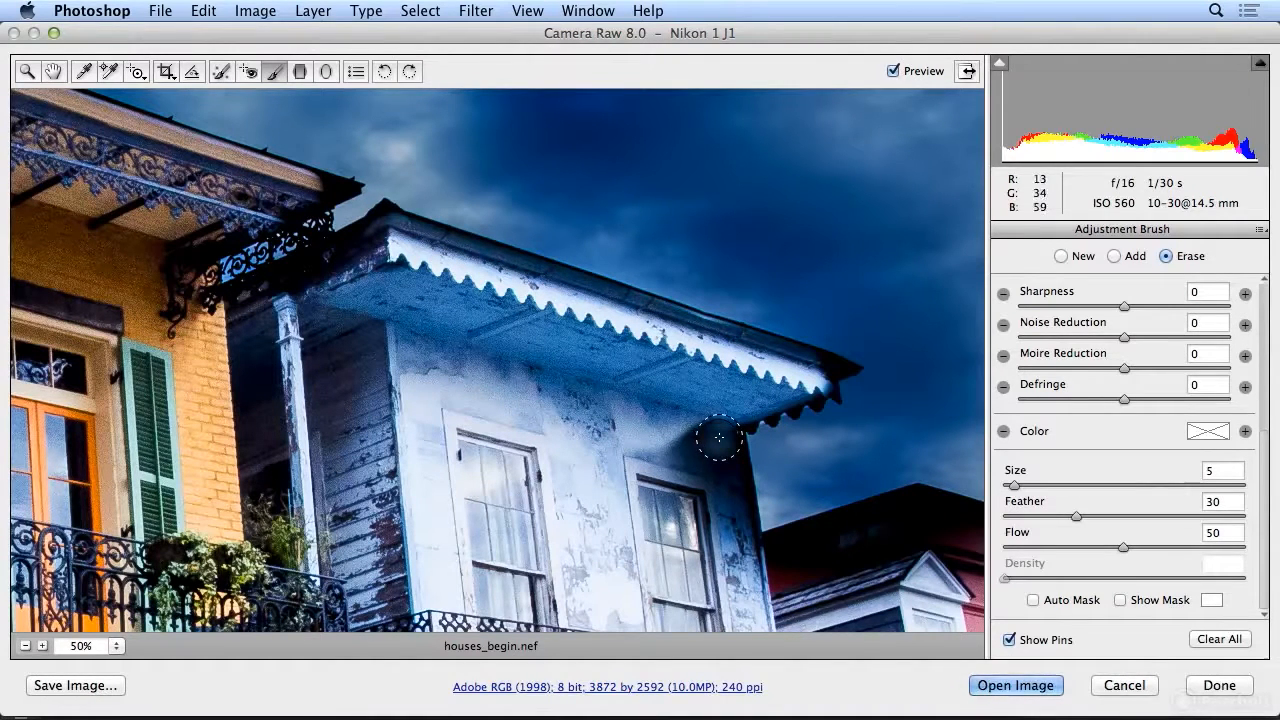
shift+click(734, 562)
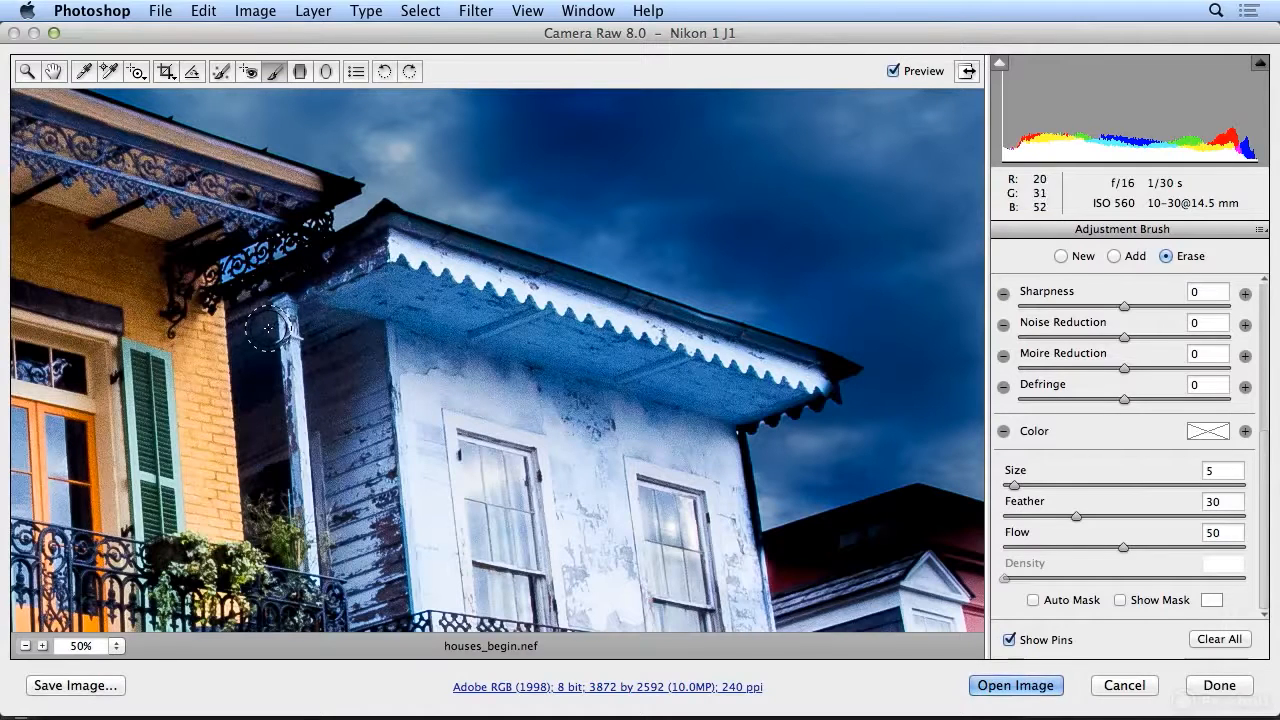
- Compare the whole image with the adjustment preview off and on
key(super+0)
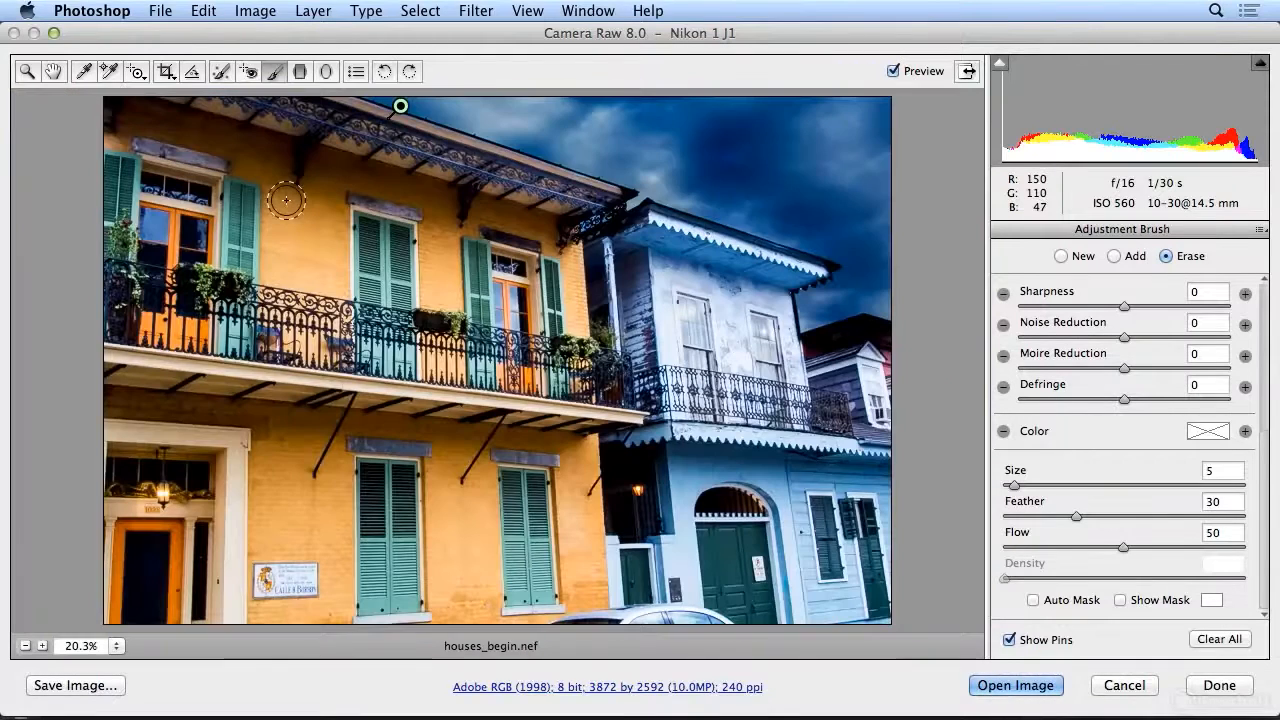
click(893, 71)
click(893, 71)
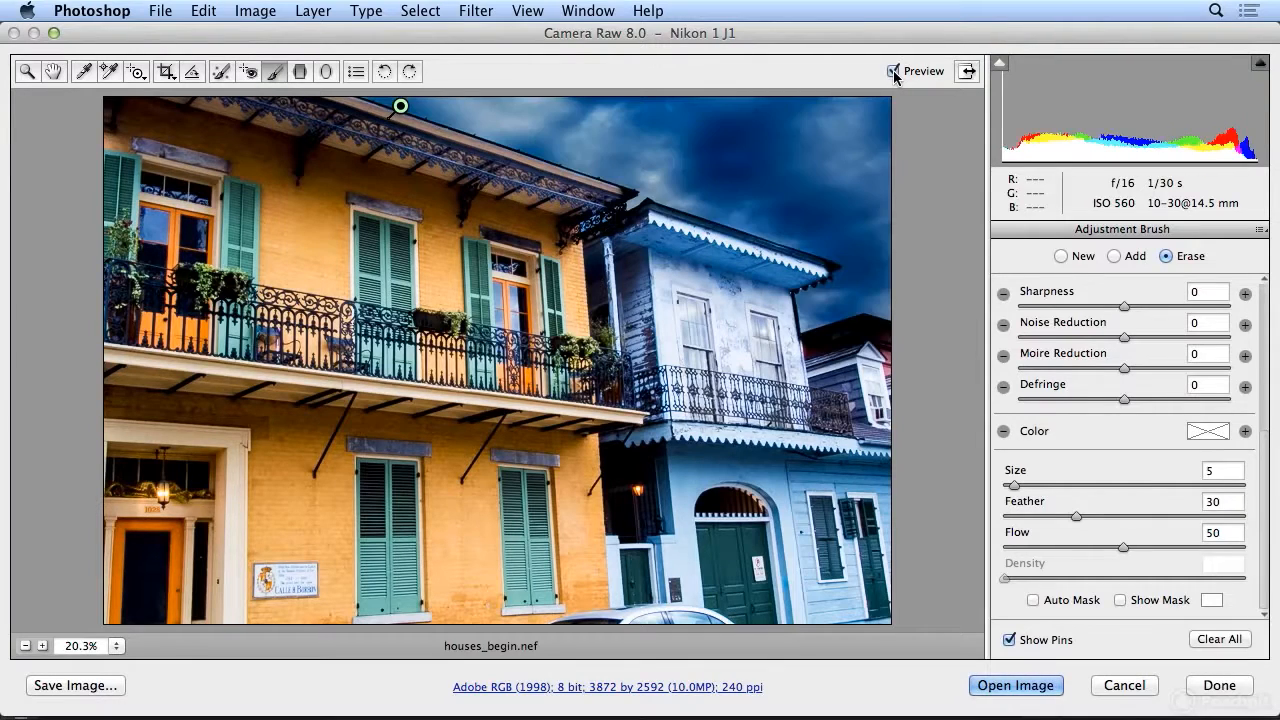
- Check the sky with the preview off and on, and soften its darkening to an exposure of -2.80
click(893, 71)
click(893, 71)
drag(1267, 520, 1268, 385)
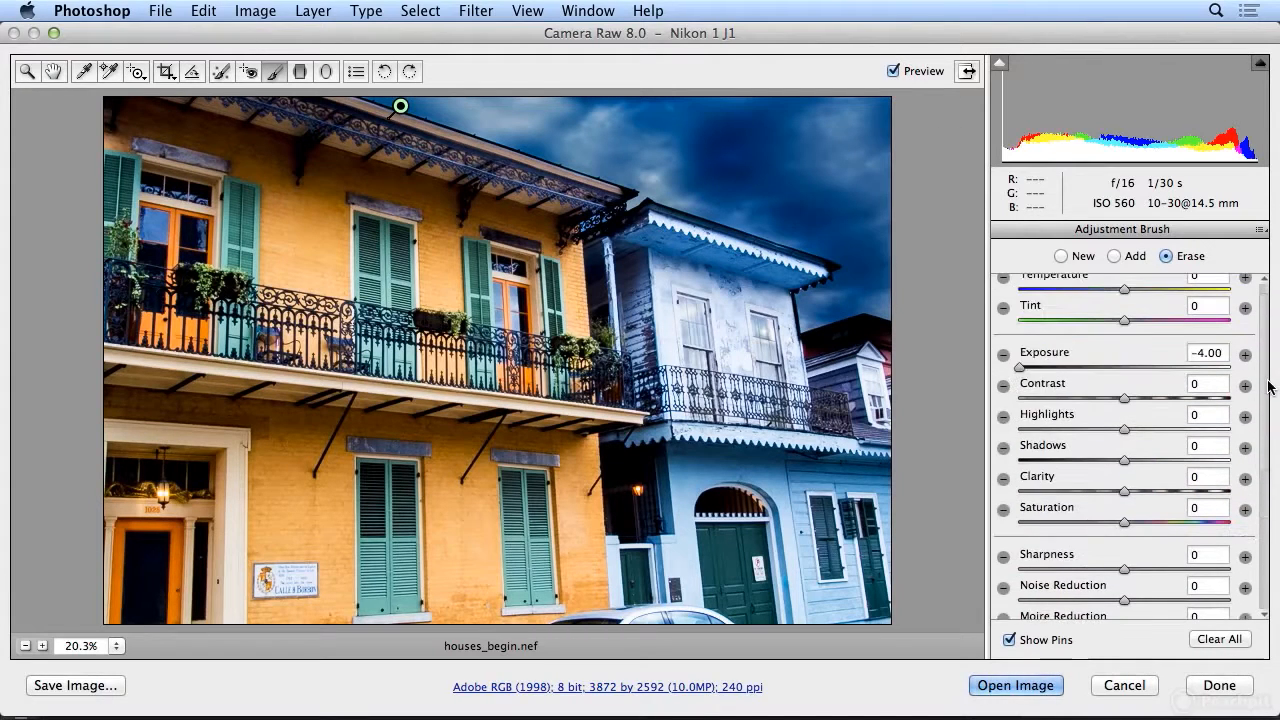
drag(1027, 372, 1067, 362)
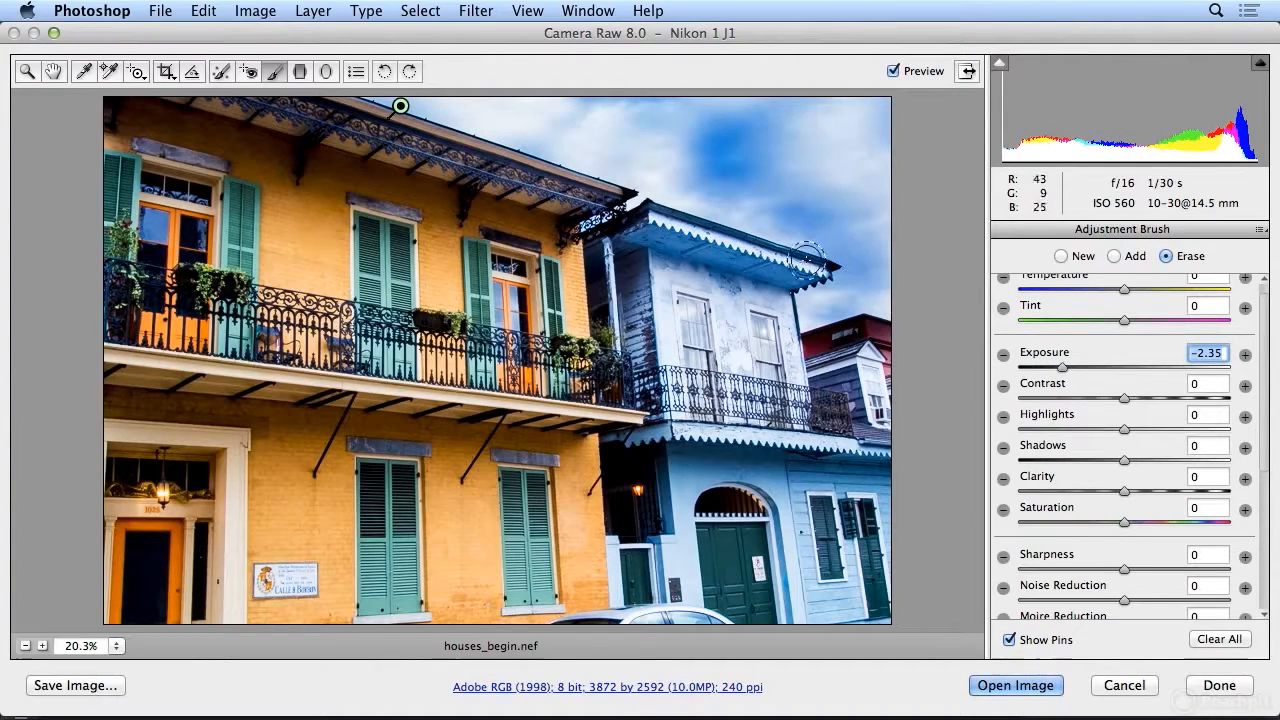
mouse_move(1067, 370)
mouse_down()
mouse_move(984, 370)
mouse_move(1085, 370)
mouse_move(1052, 372)
mouse_up()
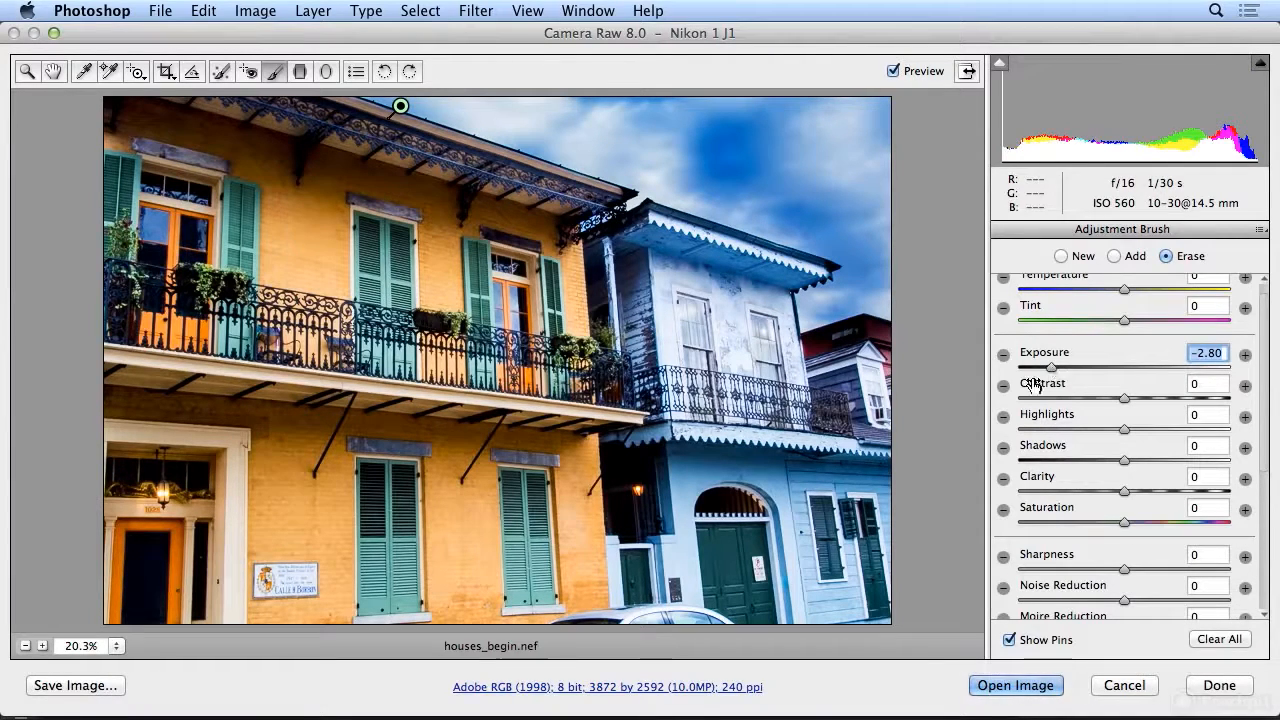
- Start a new brush adjustment at the Calle D Borbon sign with brush size 1 and feather 0
drag(297, 582, 343, 587)
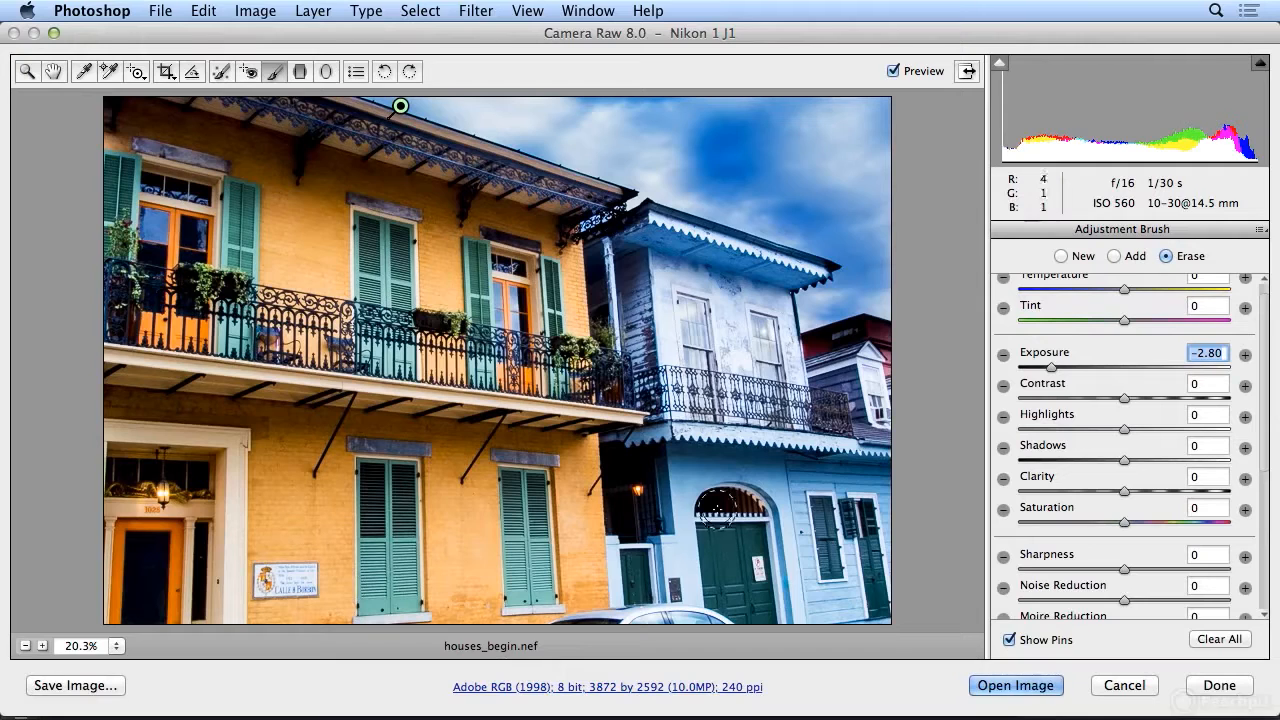
click(1062, 256)
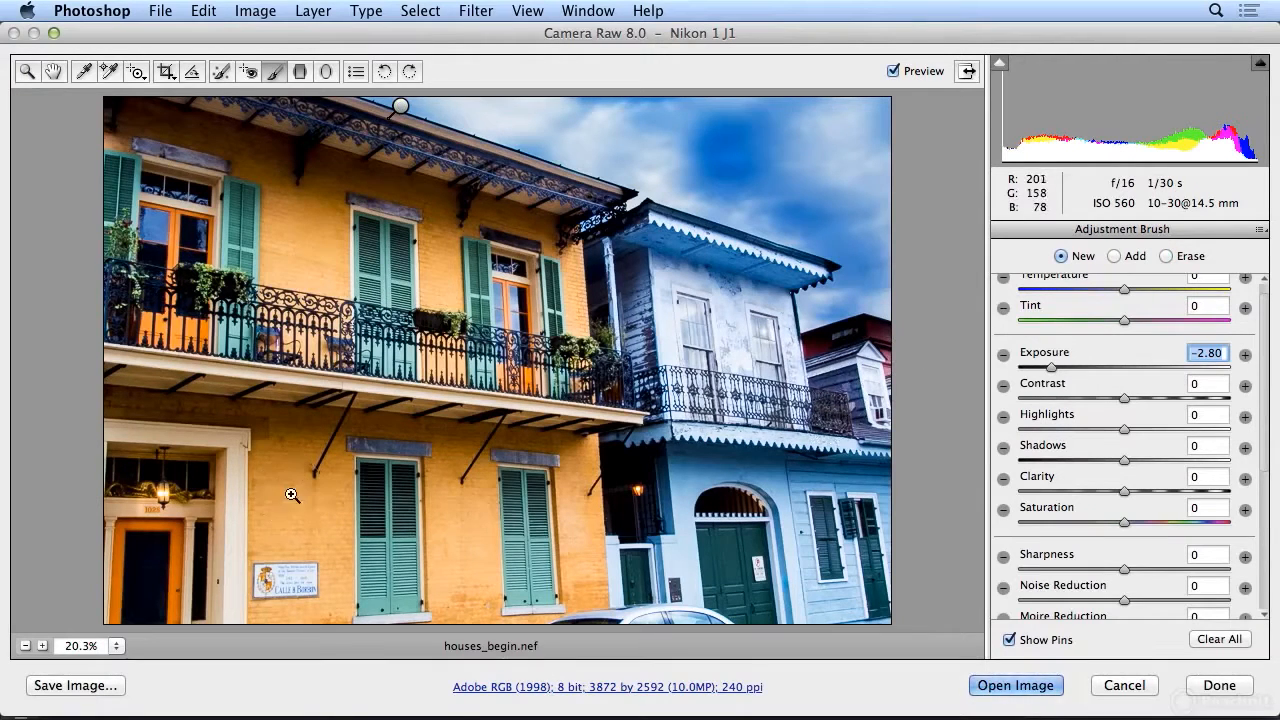
click(357, 612)
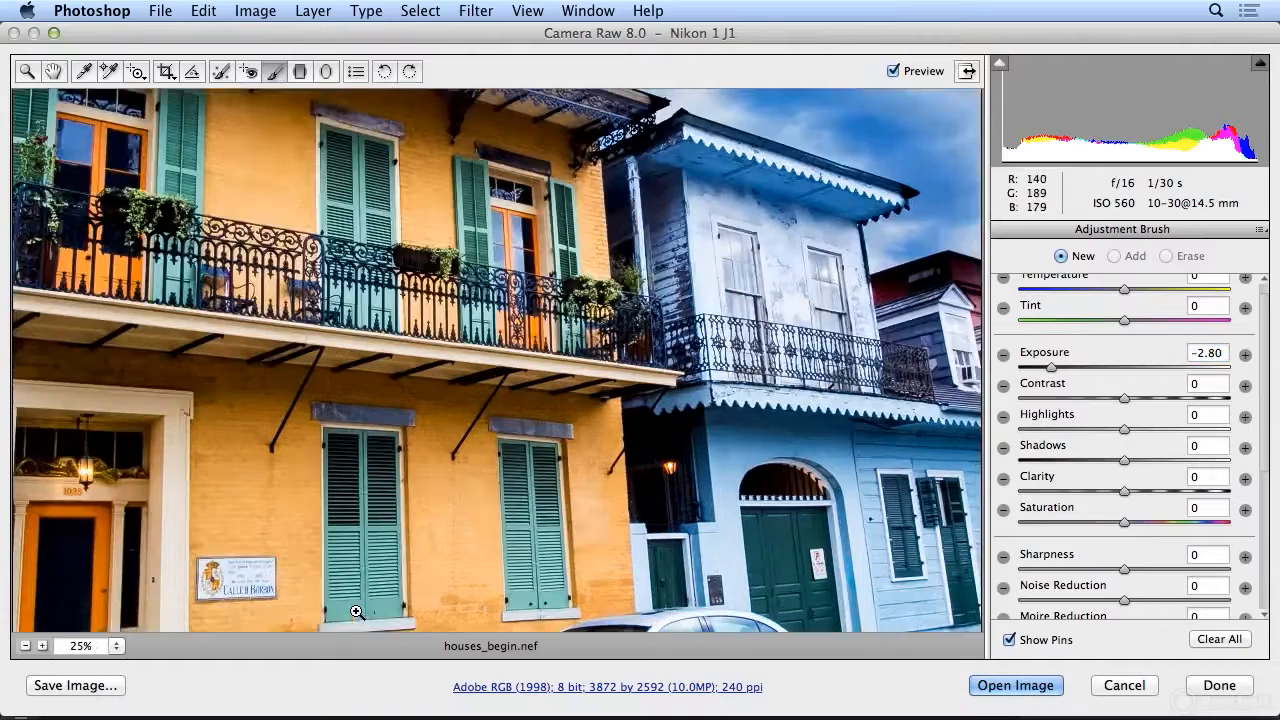
click(310, 619)
click(423, 617)
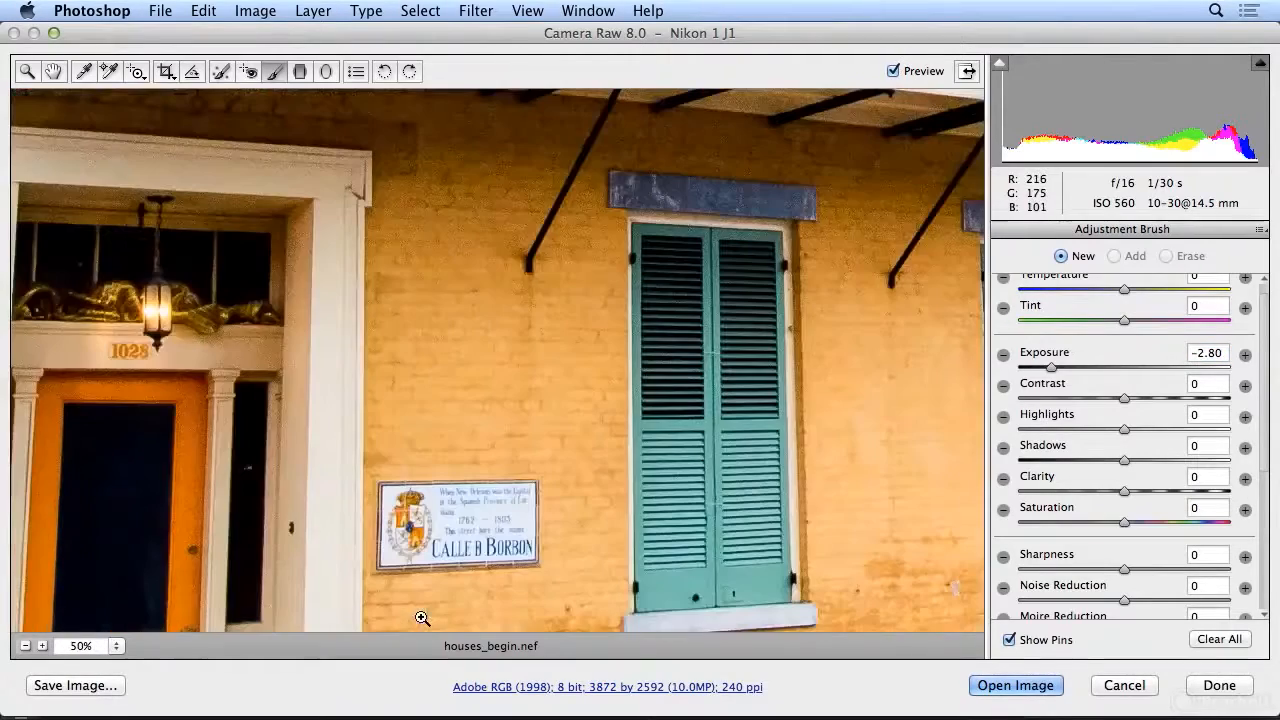
click(550, 612)
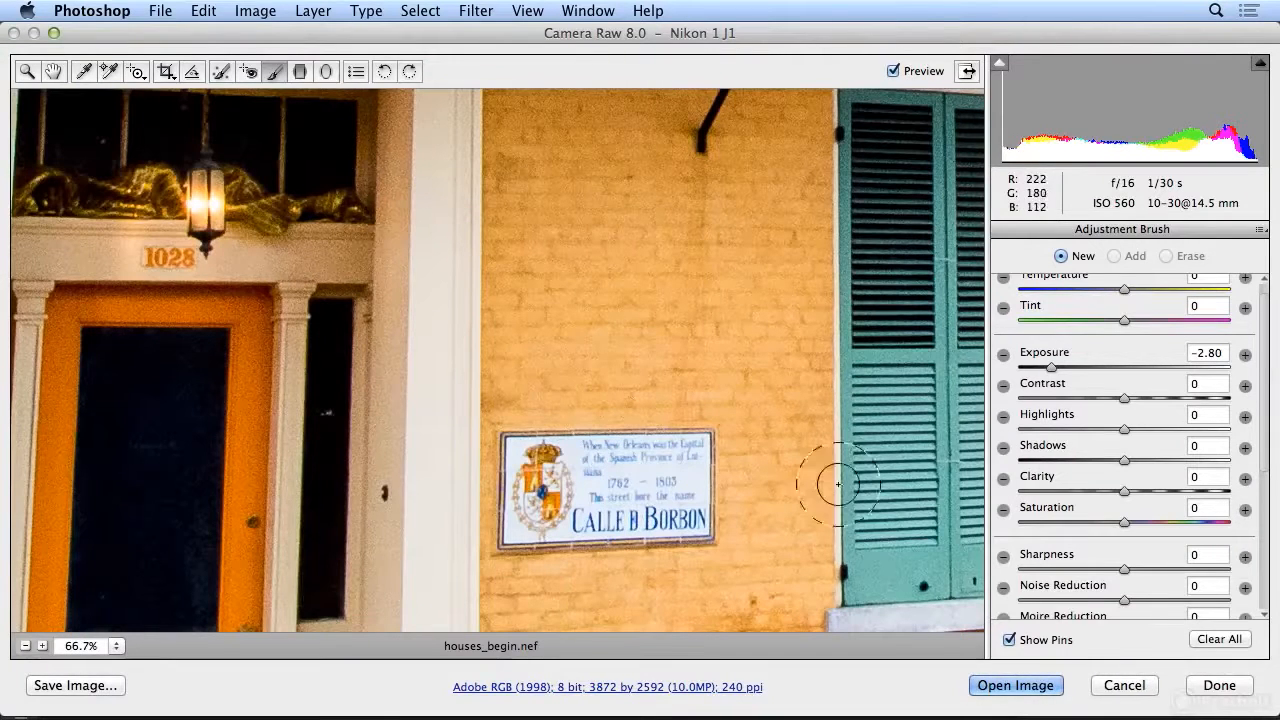
drag(1265, 465, 1259, 620)
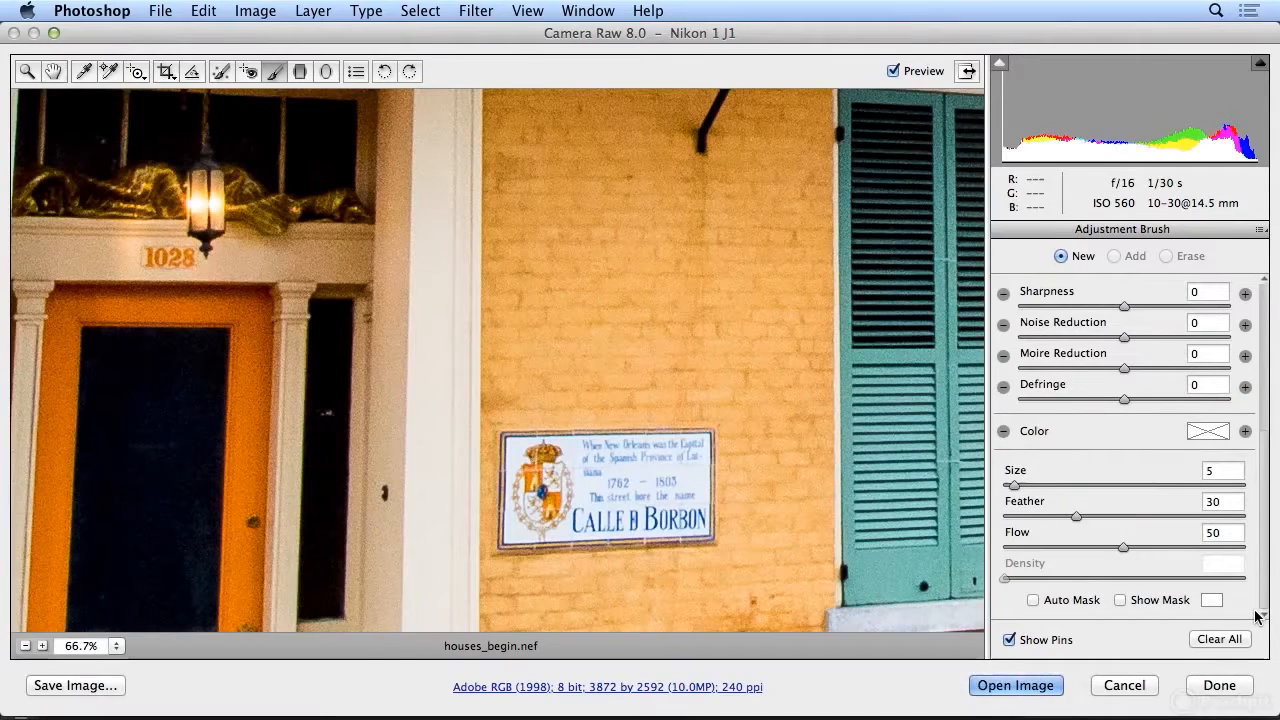
mouse_move(1072, 516)
mouse_down()
mouse_move(1018, 519)
mouse_move(1004, 488)
mouse_up()
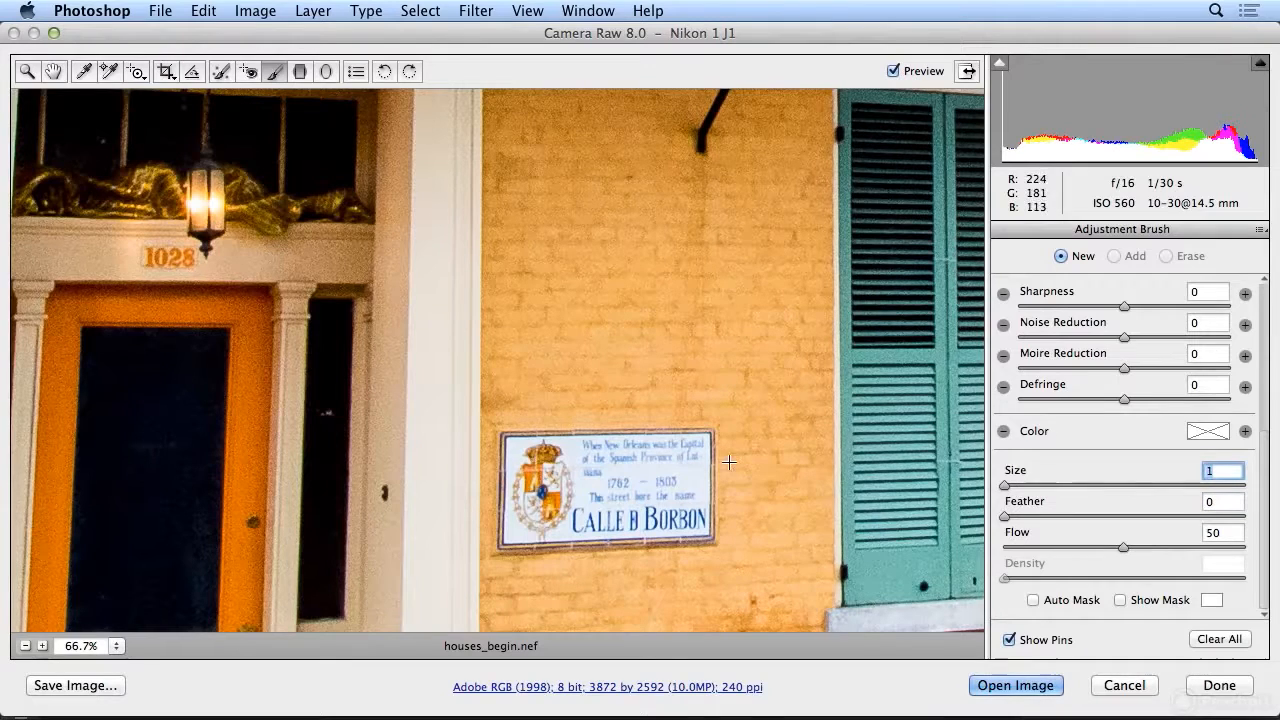
- Paint straight brush lines along all four inner edges of the Calle D Borbon sign, connecting its corners
click(507, 441)
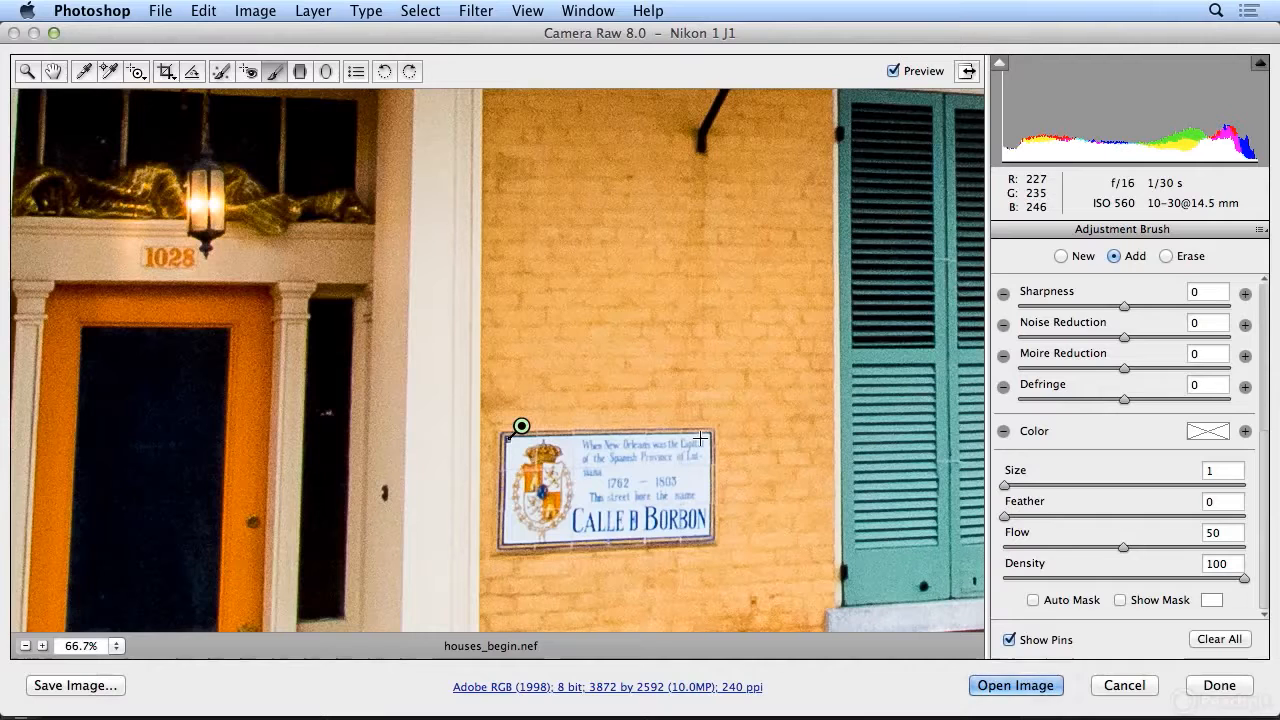
key(Delete)
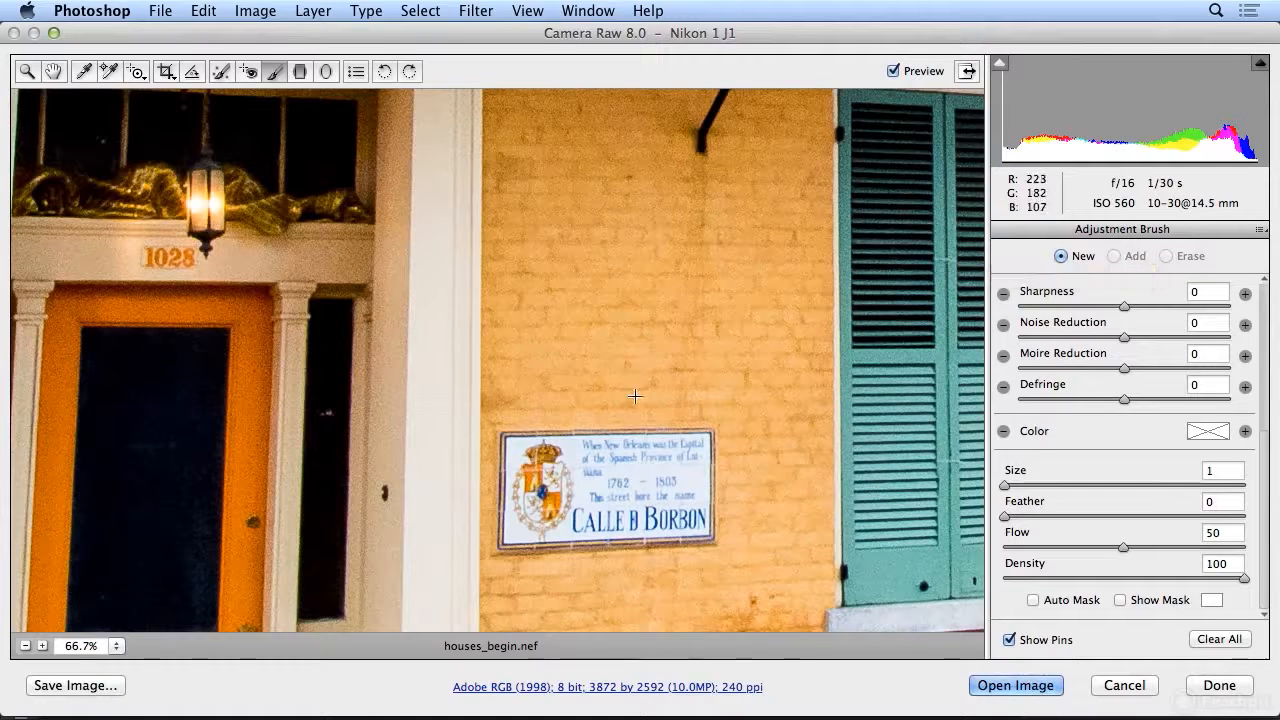
click(520, 432)
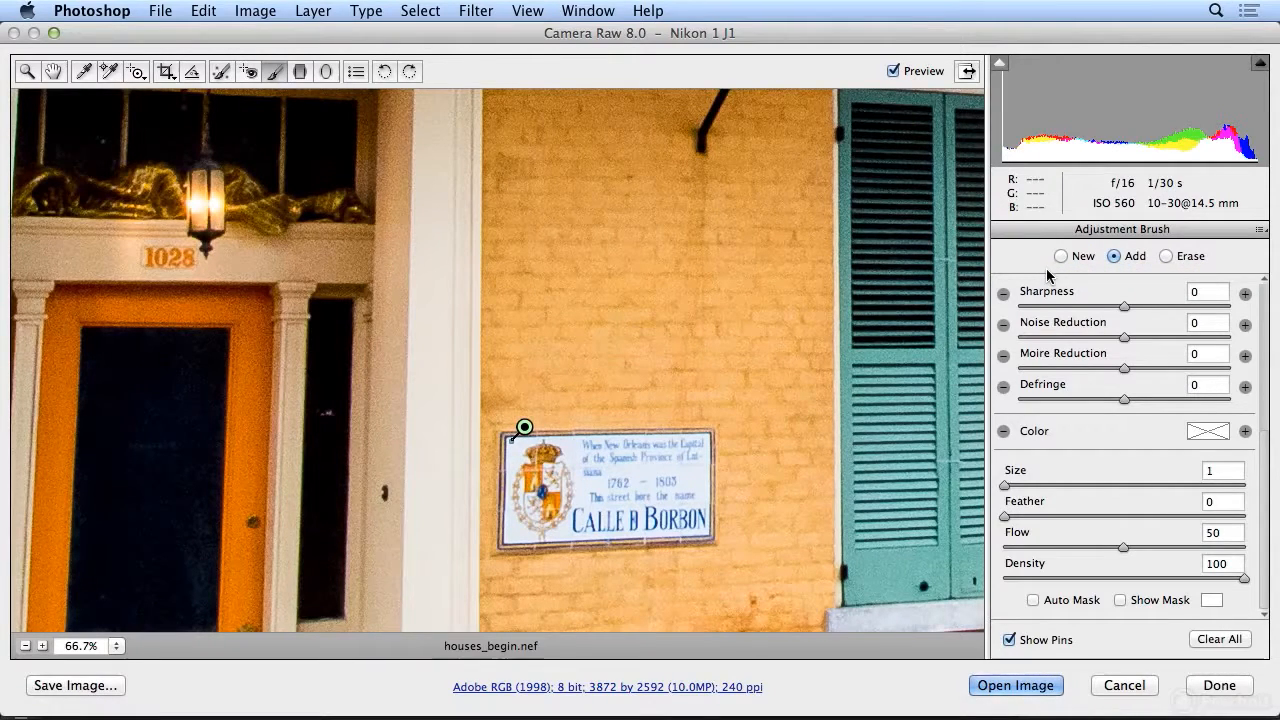
key(shift)
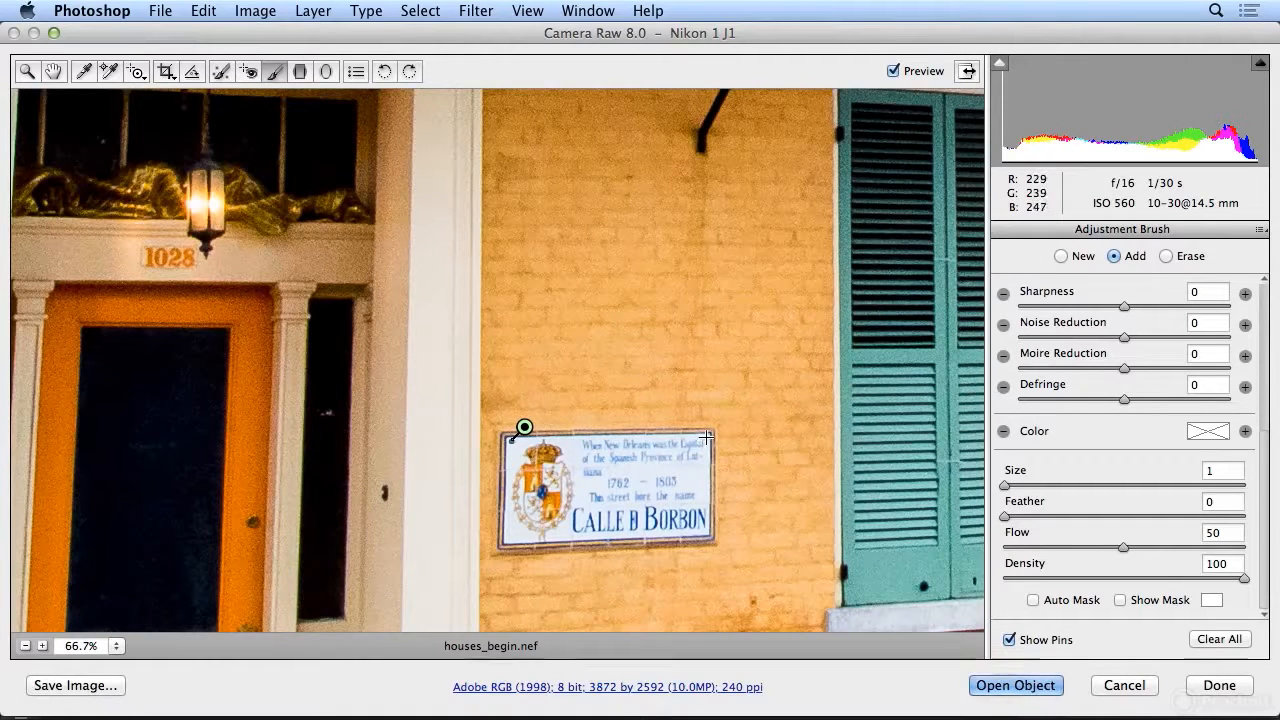
shift+click(707, 437)
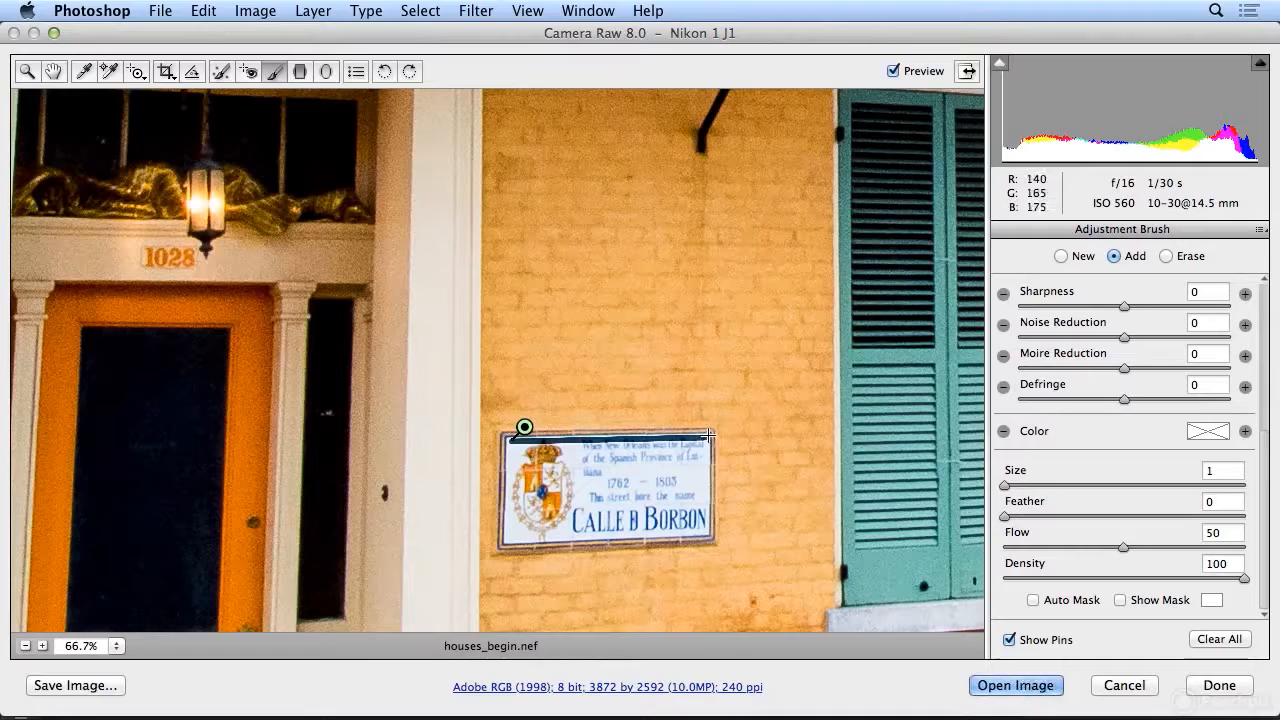
shift+click(512, 437)
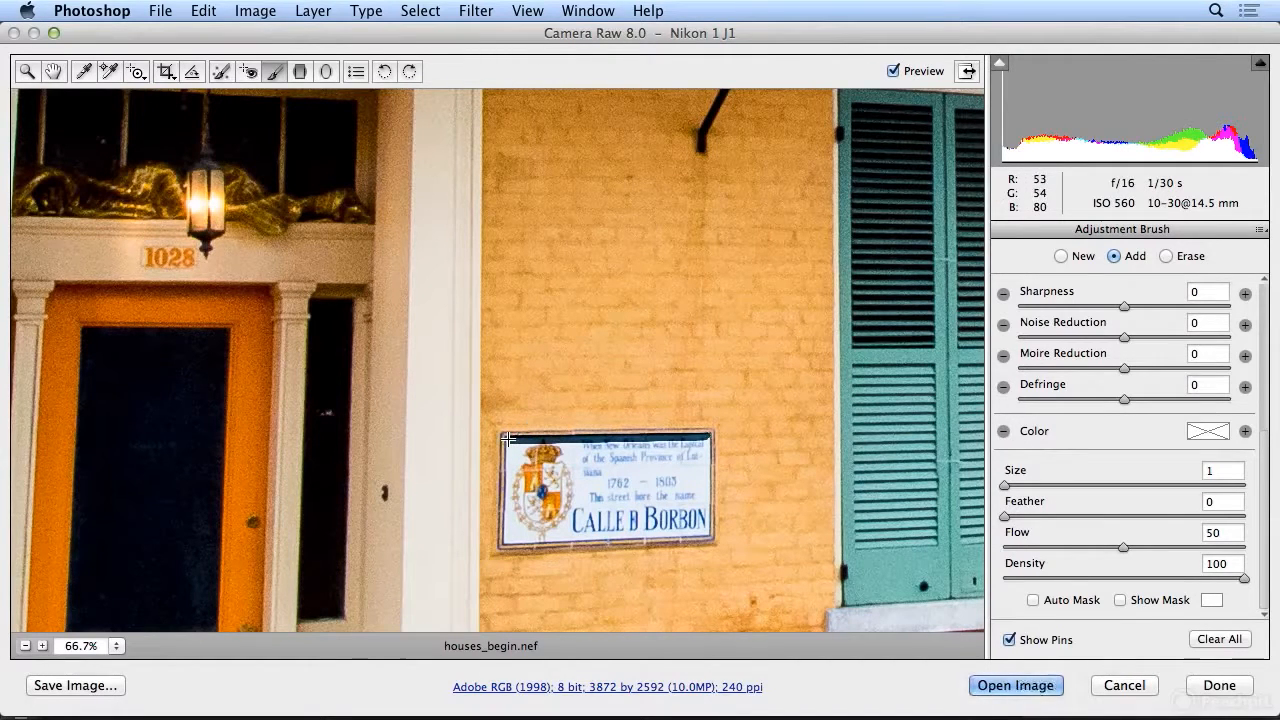
shift+click(505, 541)
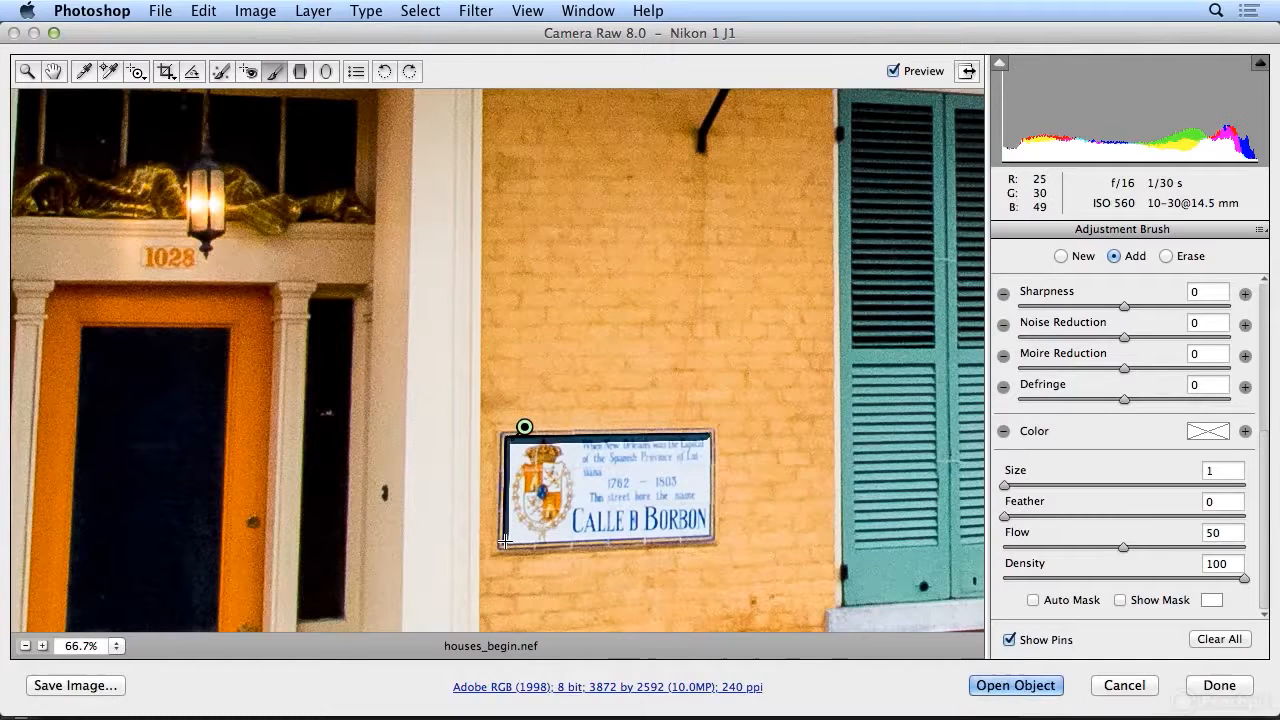
shift+click(707, 534)
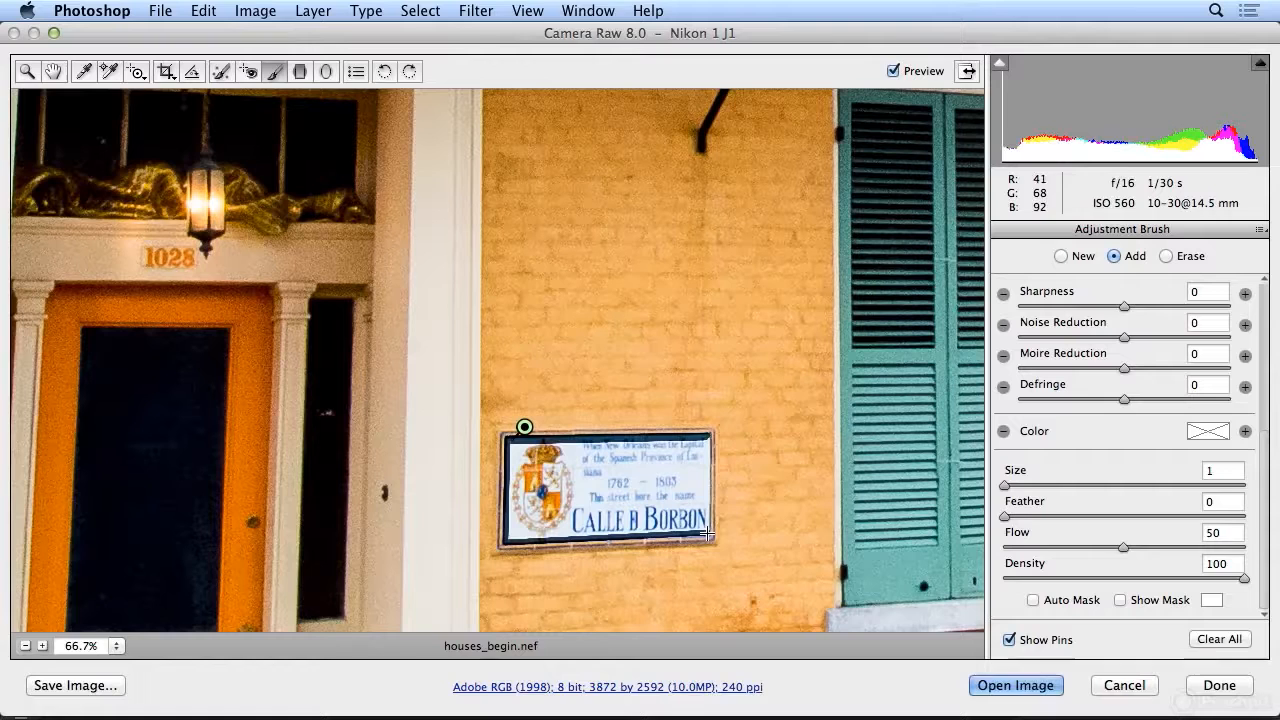
shift+click(707, 437)
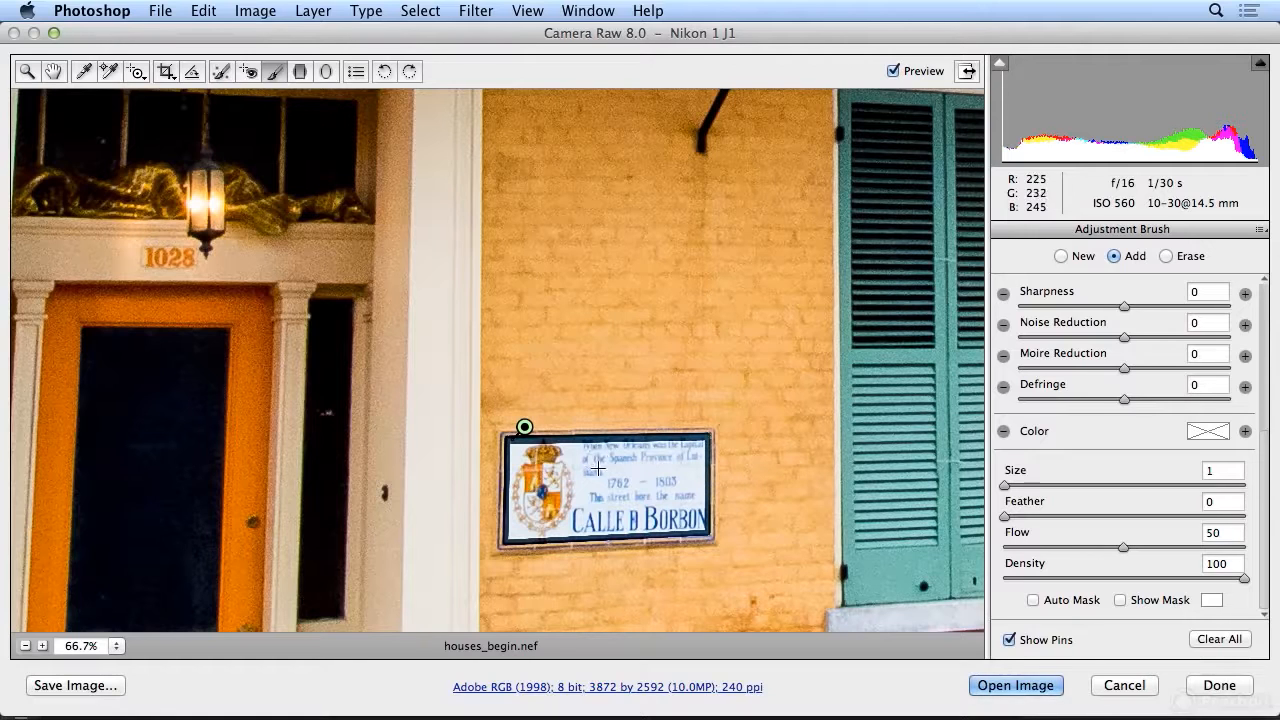
- Fill the inside of the sign with the brush, using size 2 near the edges and size 4 for the rest
key(bracketright)
key(bracketright)
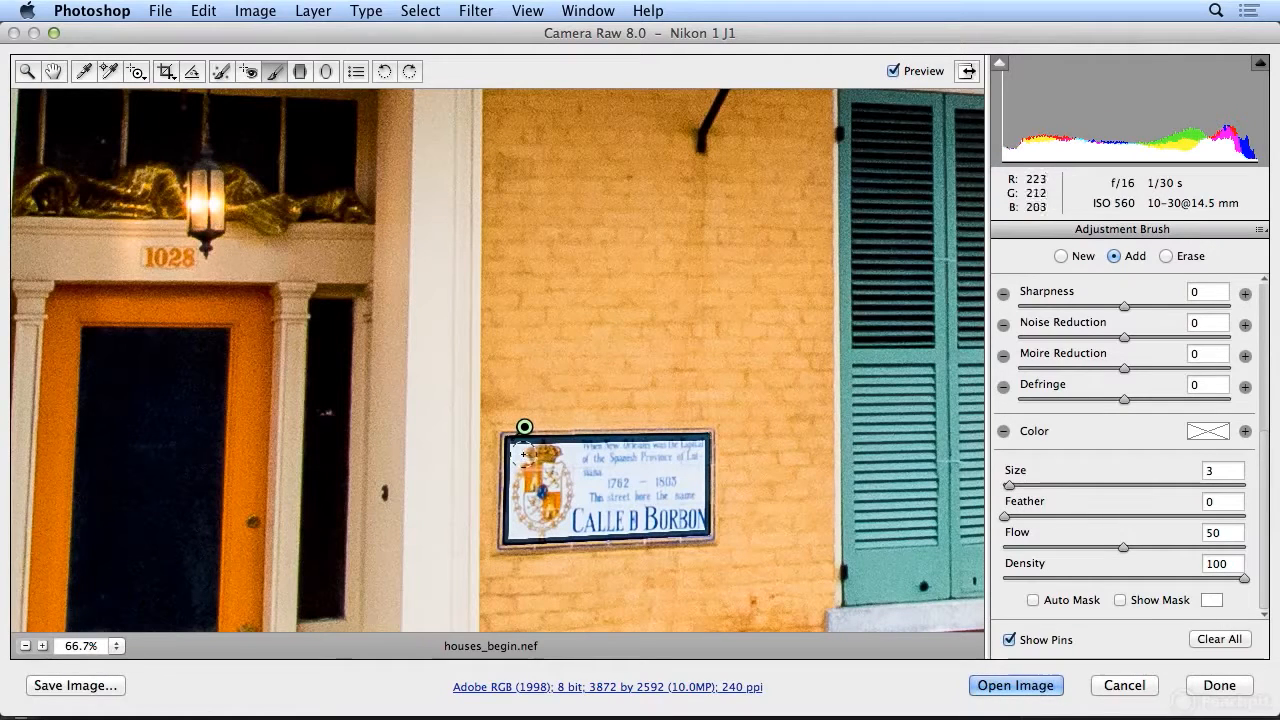
key(bracketleft)
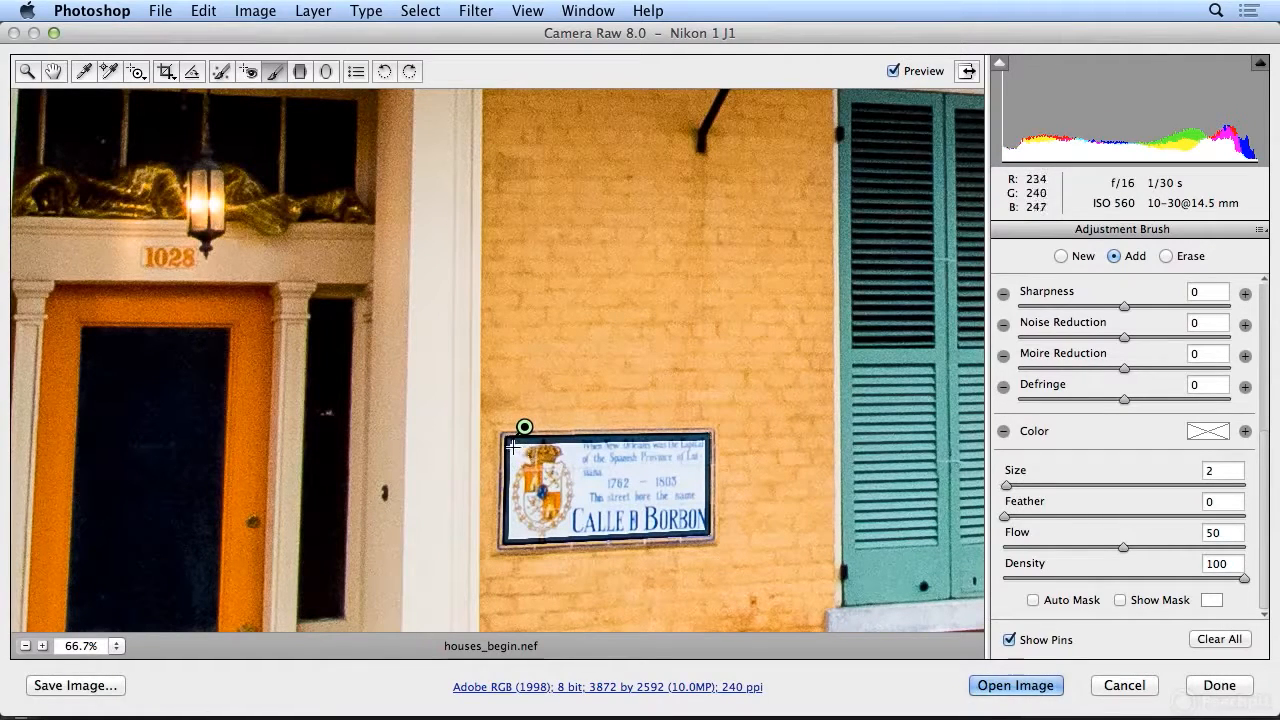
mouse_move(532, 450)
mouse_down()
mouse_move(560, 450)
mouse_move(545, 452)
mouse_up()
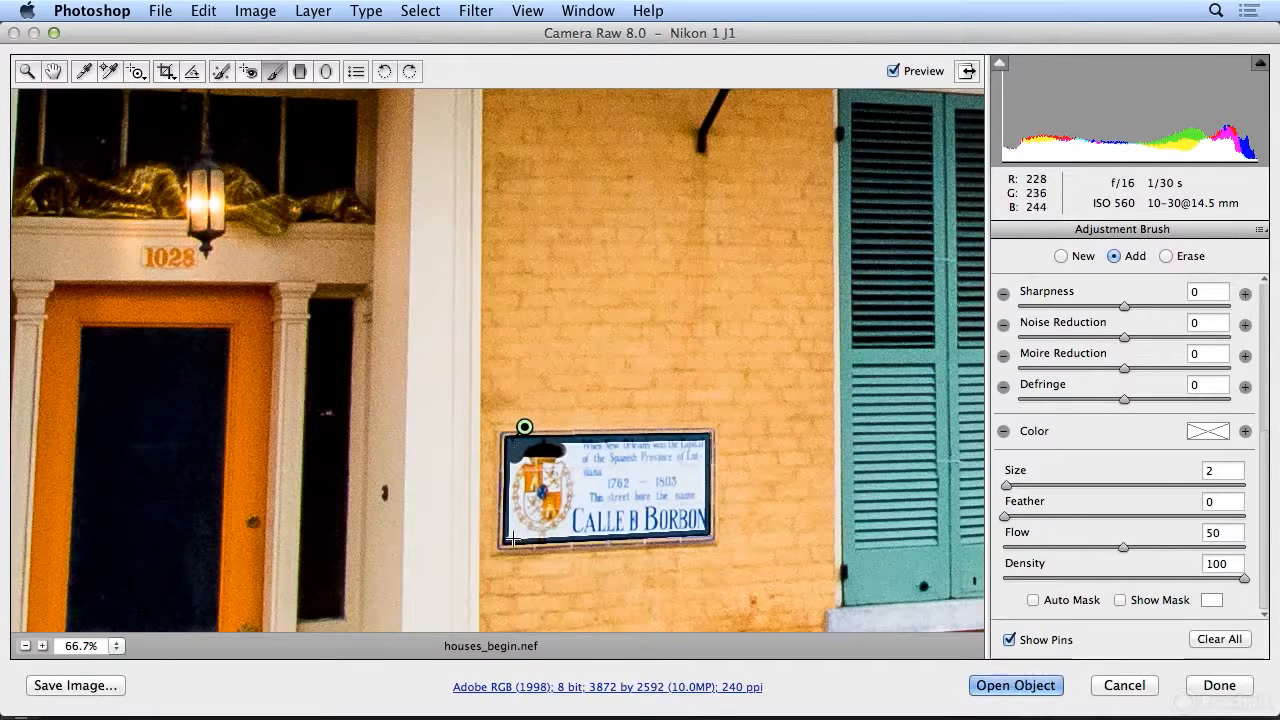
drag(512, 540, 514, 458)
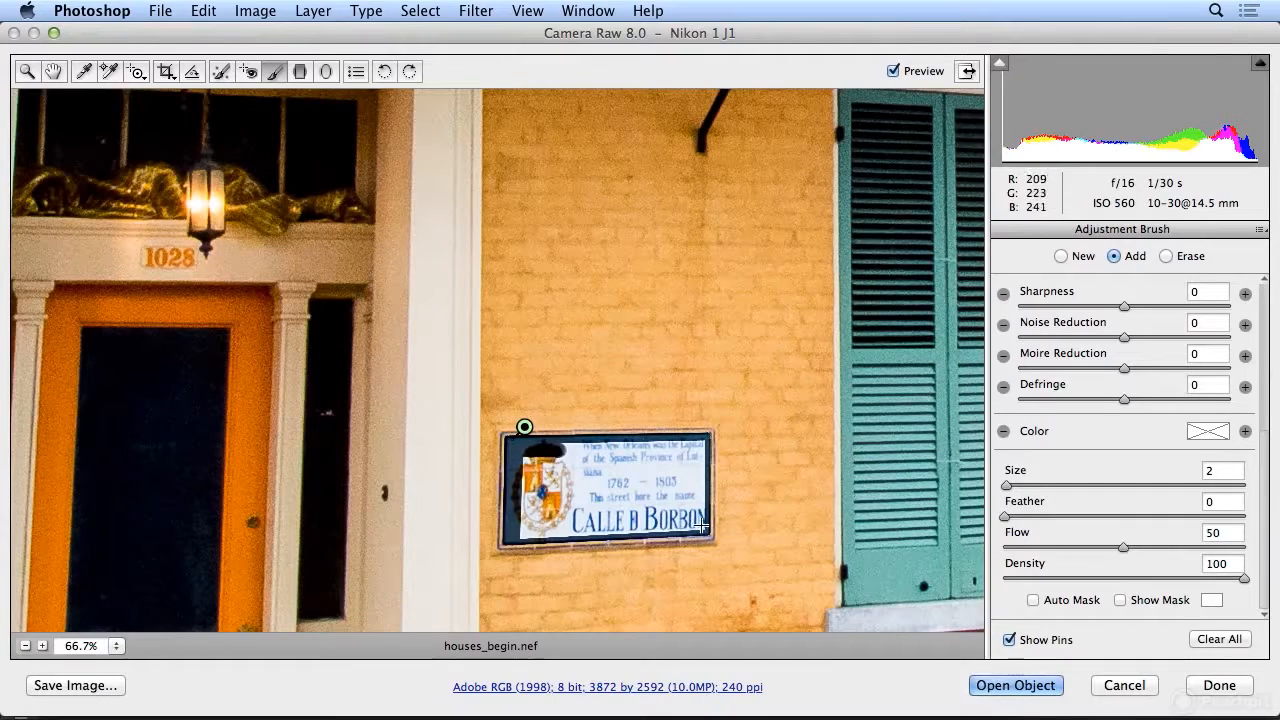
mouse_move(704, 526)
mouse_down()
mouse_move(704, 444)
mouse_move(552, 449)
mouse_up()
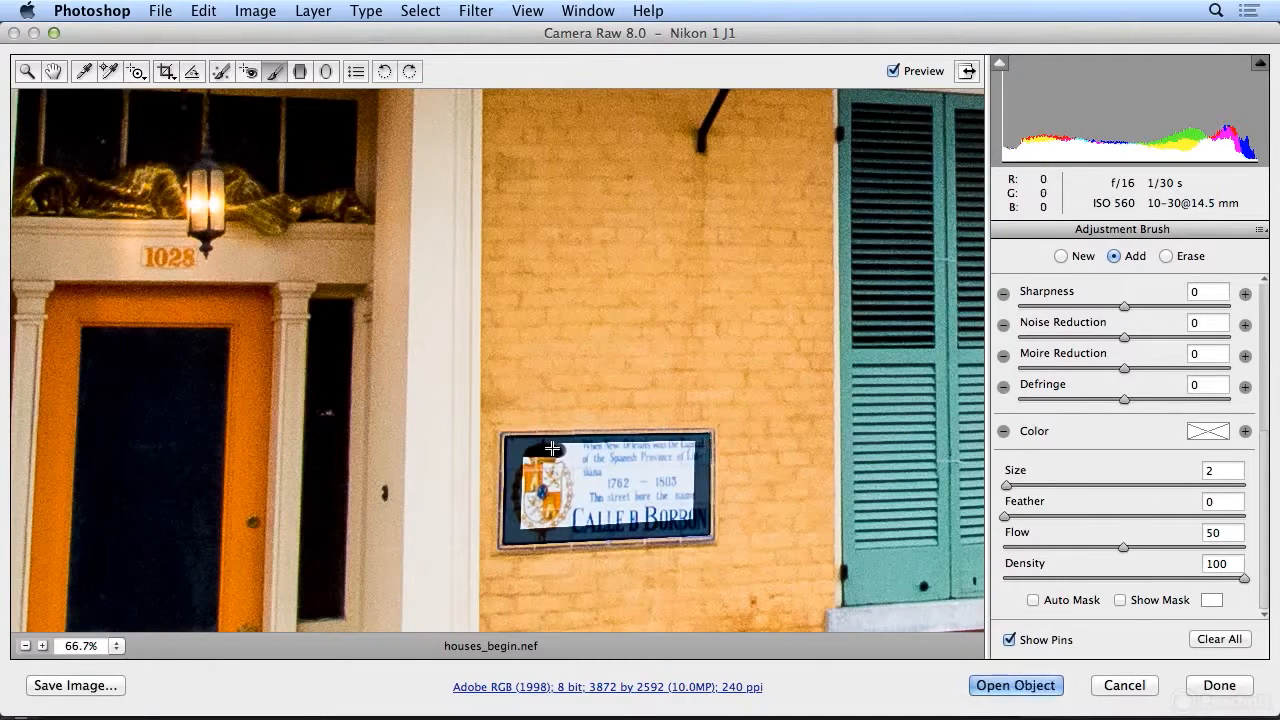
key(bracketright)
key(bracketright)
mouse_move(540, 456)
mouse_down()
mouse_move(528, 518)
mouse_move(680, 513)
mouse_move(689, 461)
mouse_move(554, 466)
mouse_move(622, 478)
mouse_move(552, 481)
mouse_move(552, 496)
mouse_move(670, 500)
mouse_up()
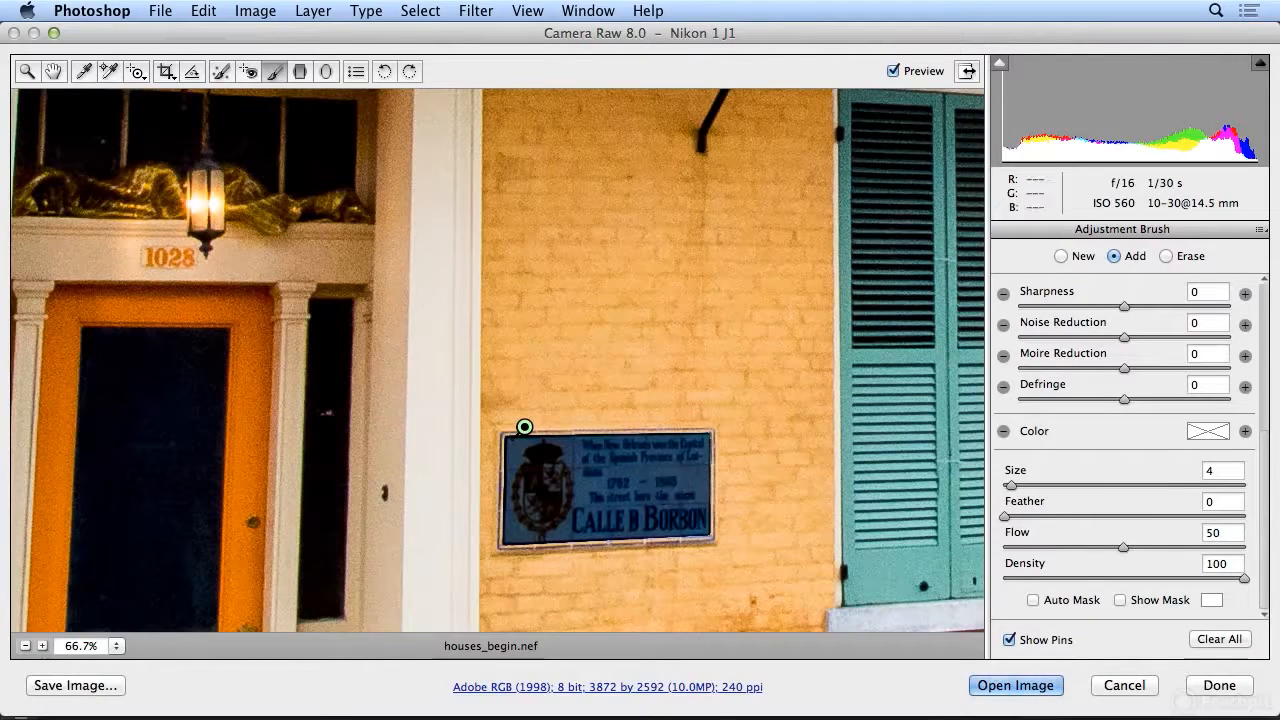
- Set the sign adjustment to exposure +0.35, contrast +53, shadows -100, clarity +26 and sharpness +41
scroll(1263, 519, up, 5)
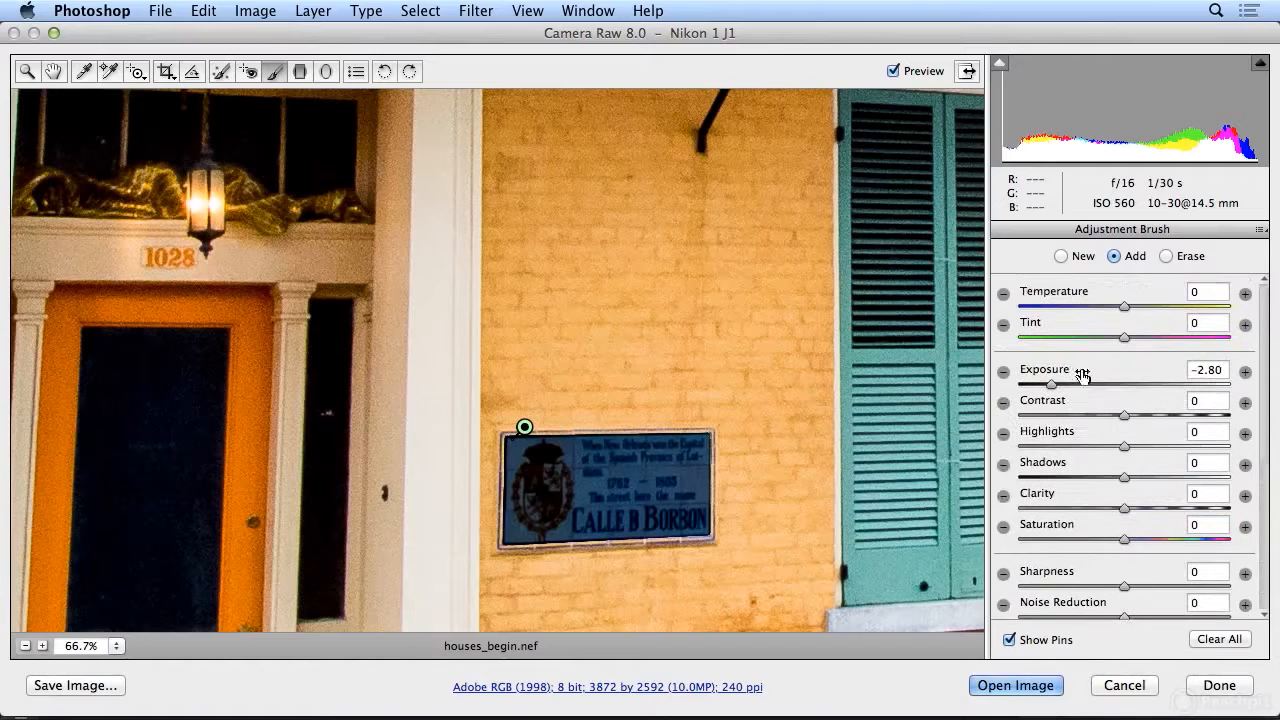
mouse_move(1063, 388)
mouse_down()
mouse_move(1170, 393)
mouse_move(1150, 393)
mouse_up()
mouse_move(1124, 477)
mouse_down()
mouse_move(1020, 483)
mouse_move(1094, 486)
mouse_move(1037, 487)
mouse_up()
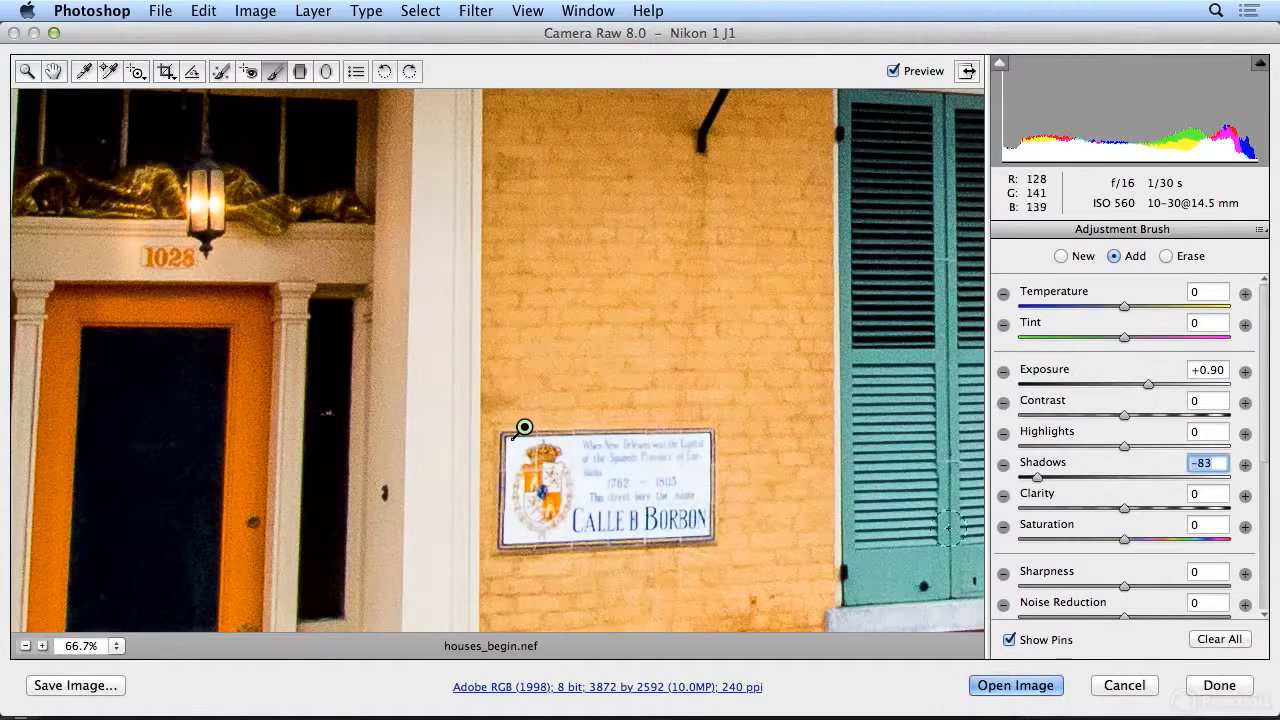
mouse_move(1124, 424)
mouse_down()
mouse_move(1226, 420)
mouse_move(1190, 422)
mouse_move(1135, 384)
mouse_up()
mouse_move(1124, 509)
mouse_down()
mouse_move(1200, 517)
mouse_move(1097, 517)
mouse_move(1151, 517)
mouse_up()
drag(1124, 586, 1166, 586)
drag(1037, 477, 1016, 481)
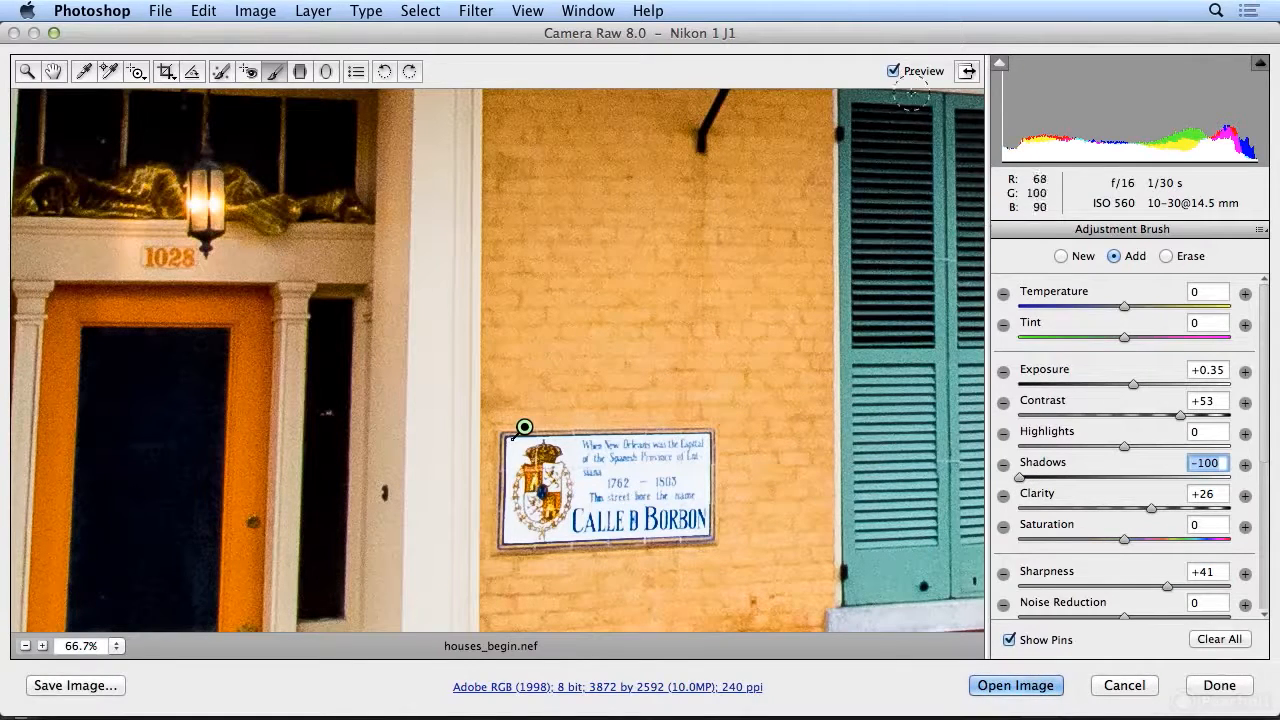
- Compare the sign with the preview off and on, and set its saturation to +59
click(893, 71)
click(893, 71)
click(893, 71)
click(893, 71)
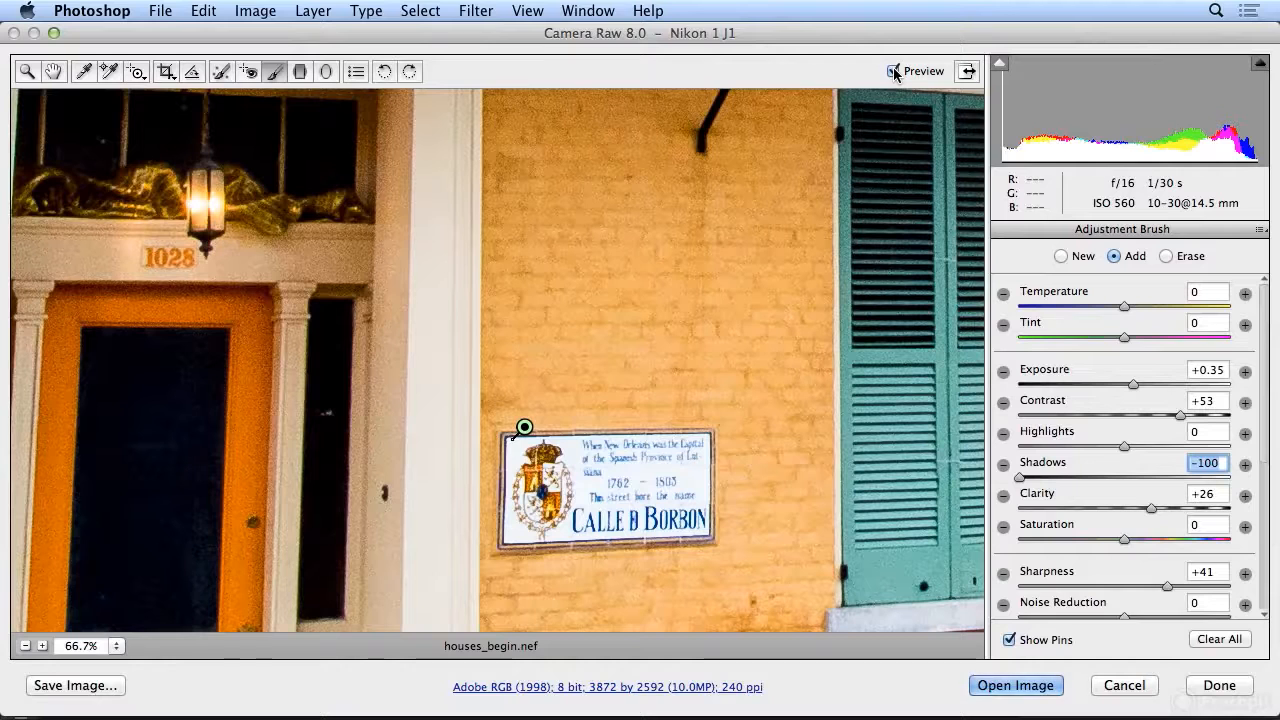
drag(1126, 540, 1186, 541)
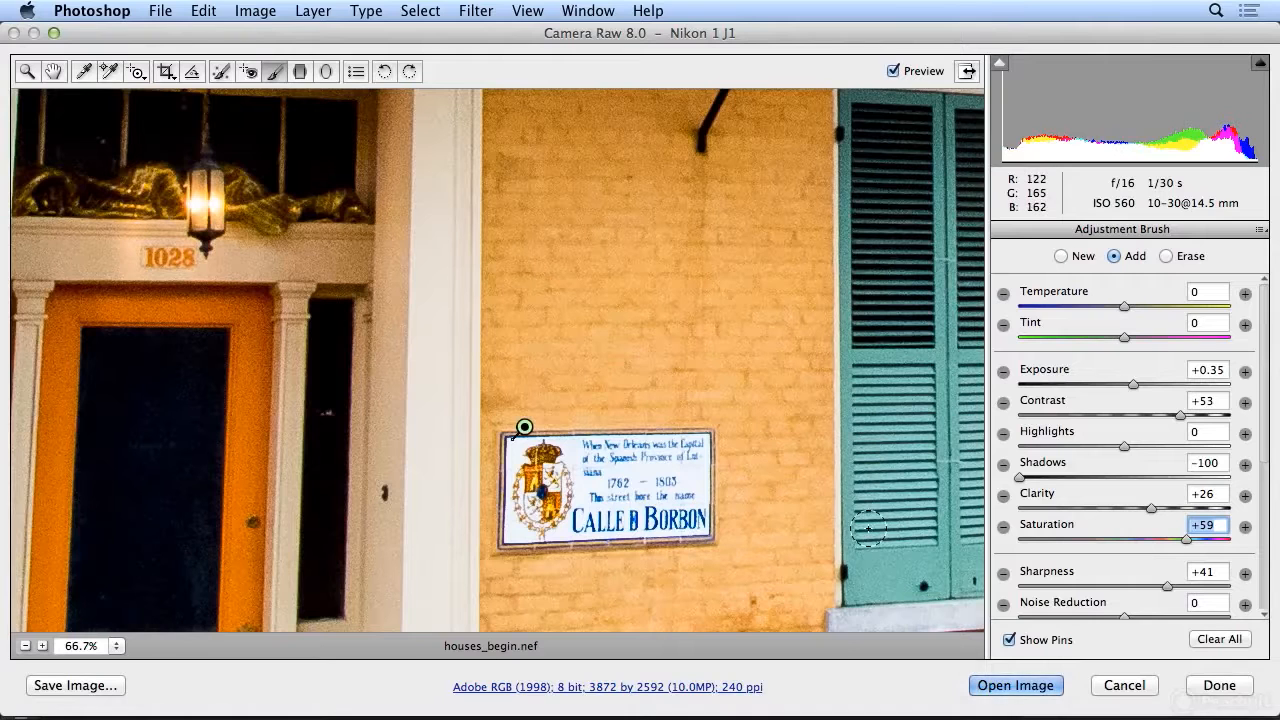
- View the whole photo and compare both brush adjustments with the preview off and on
key(super+0)
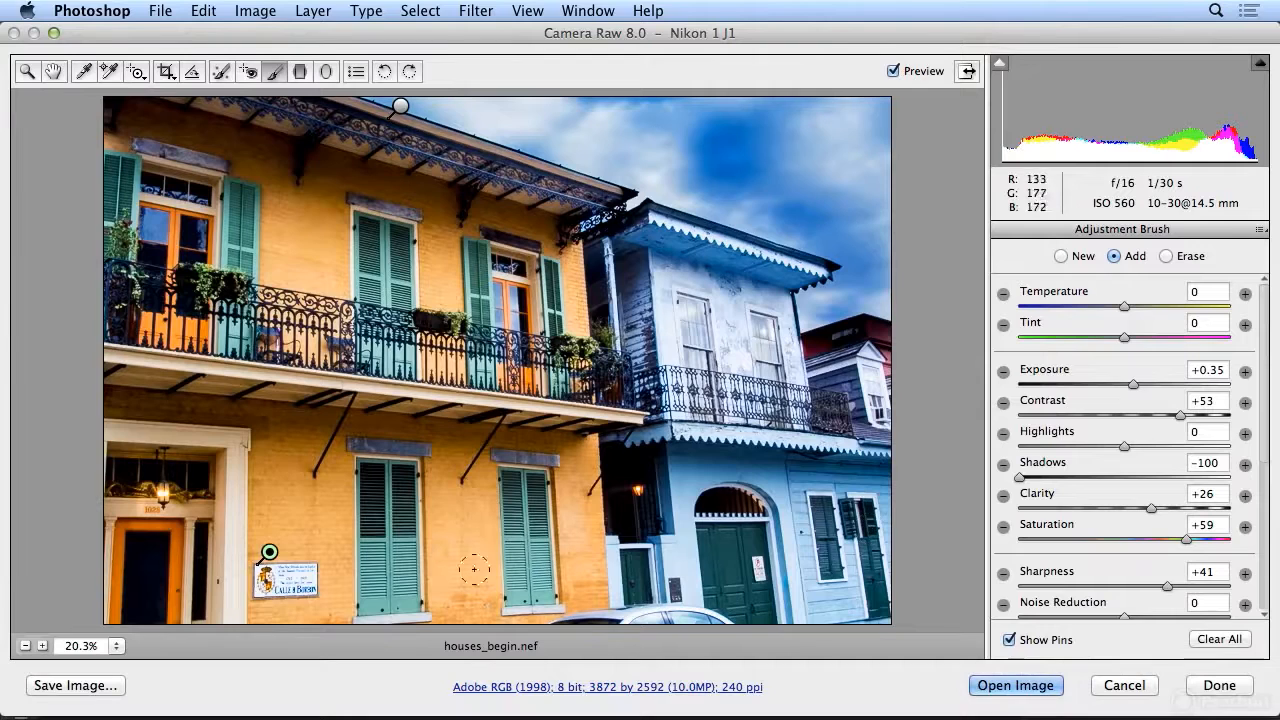
mouse_move(258, 551)
click(893, 71)
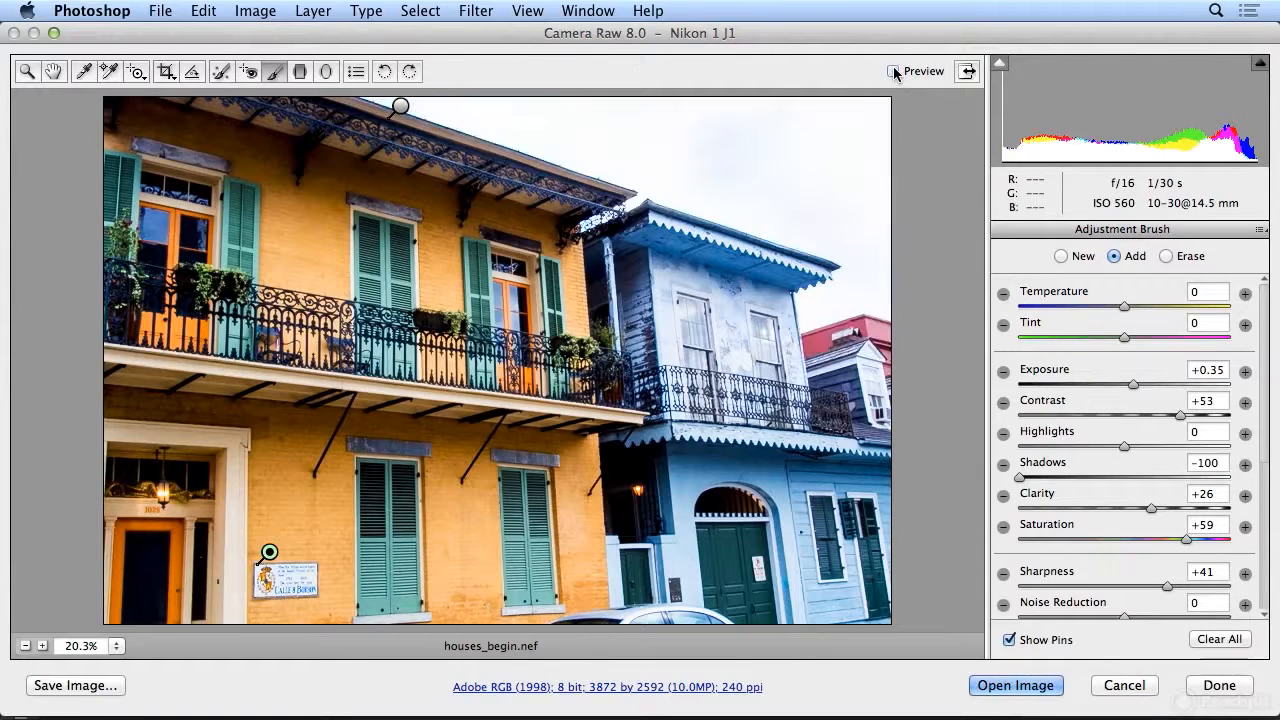
click(893, 71)
click(893, 71)
click(893, 71)
click(893, 71)
click(893, 71)
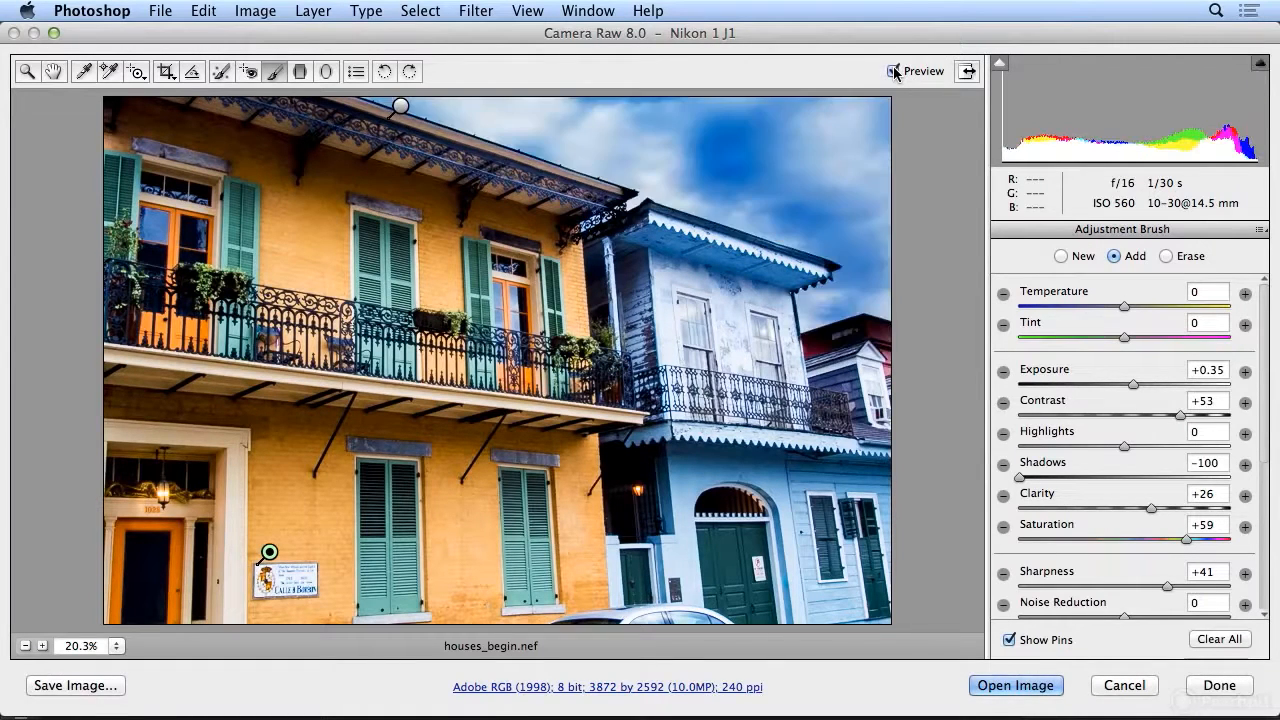
click(893, 71)
click(893, 71)
- Reselect the sky adjustment's pin and set its brush to Erase mode
click(400, 105)
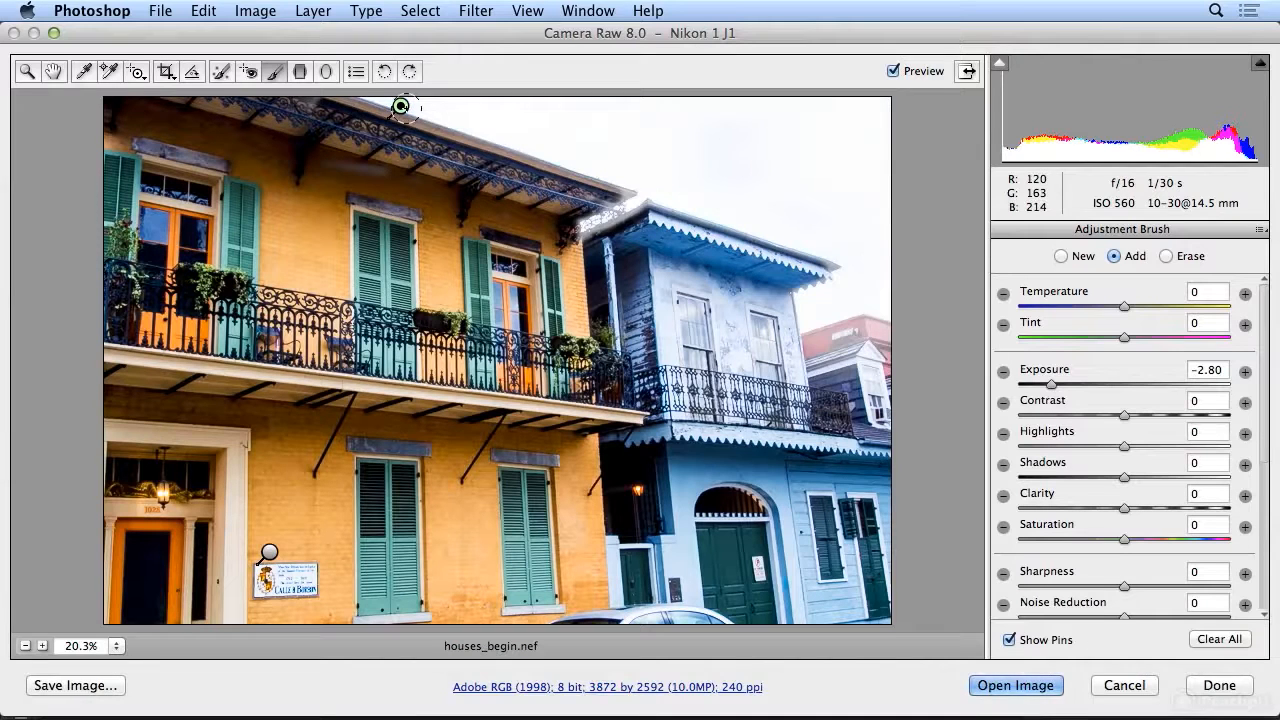
click(1166, 256)
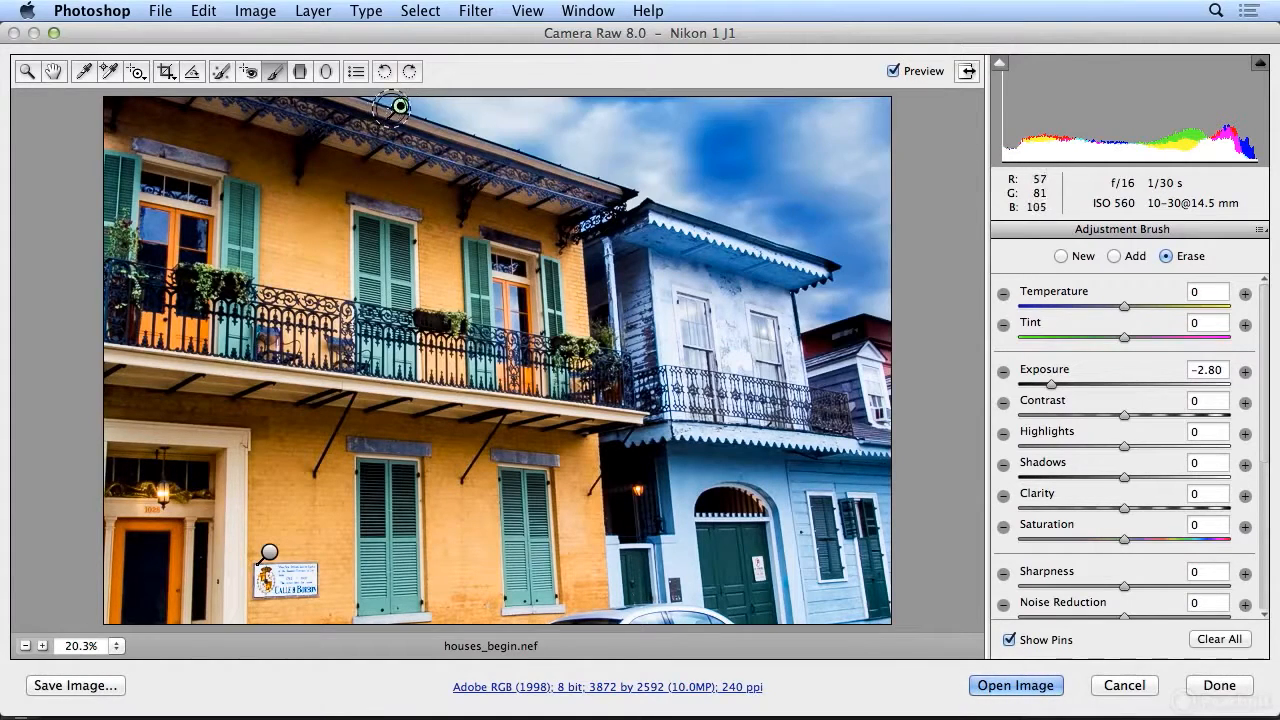
- Erase the sky adjustment from the red-roofed house at the photo's edge and set its exposure to -0.40, highlights -78 and shadows -16
mouse_move(862, 350)
mouse_down()
mouse_move(890, 353)
mouse_move(810, 400)
mouse_move(887, 376)
mouse_up()
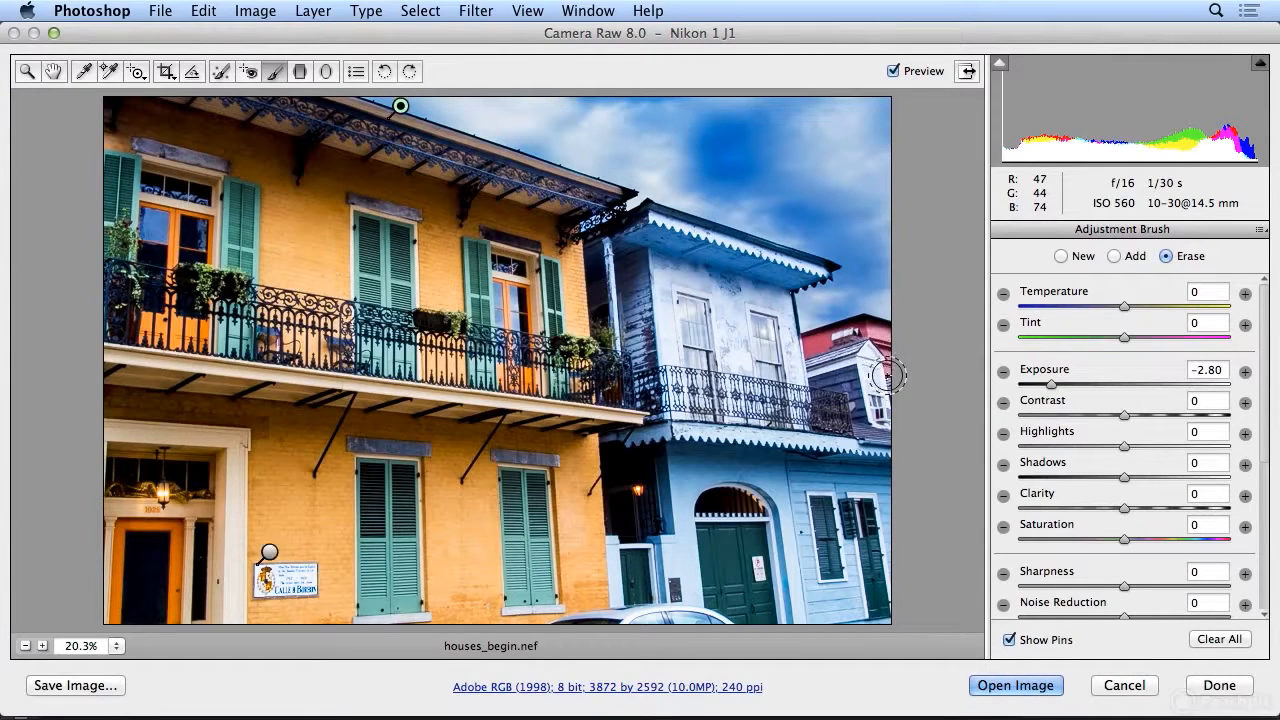
mouse_move(1052, 391)
mouse_down()
mouse_move(1089, 386)
mouse_move(1065, 391)
mouse_up()
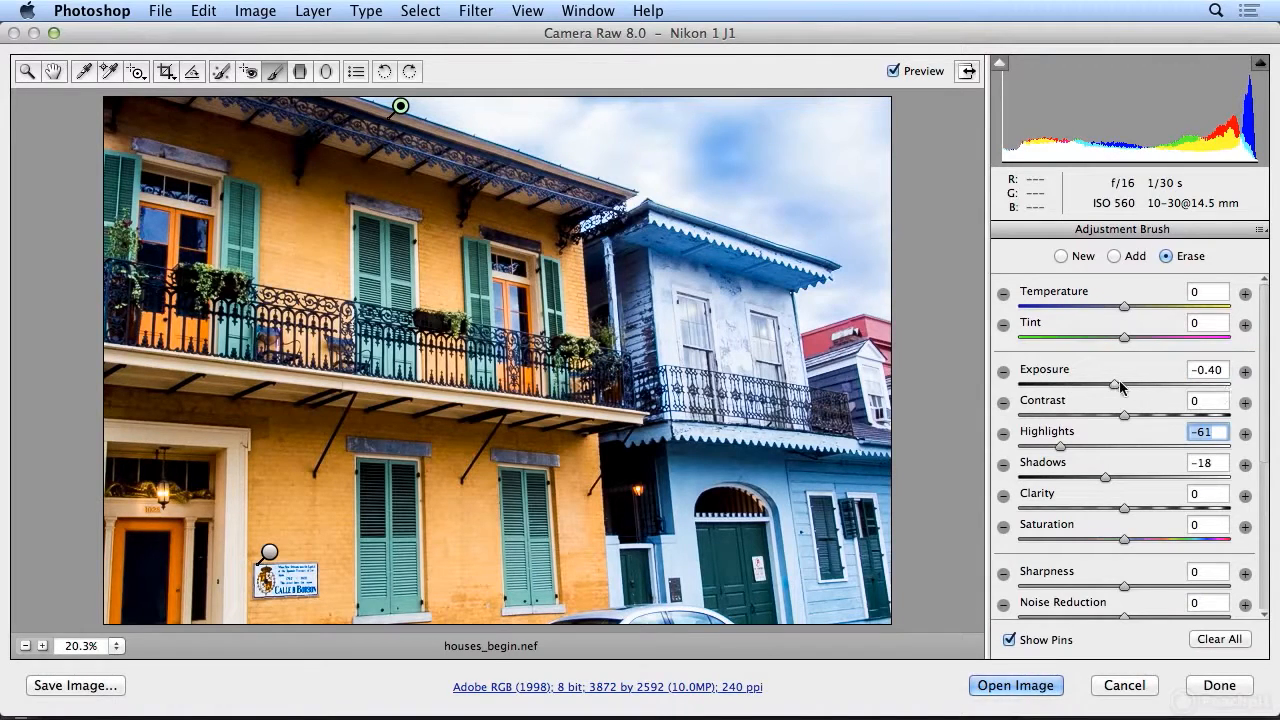
mouse_move(1064, 450)
mouse_down()
mouse_move(1082, 447)
mouse_move(1045, 452)
mouse_up()
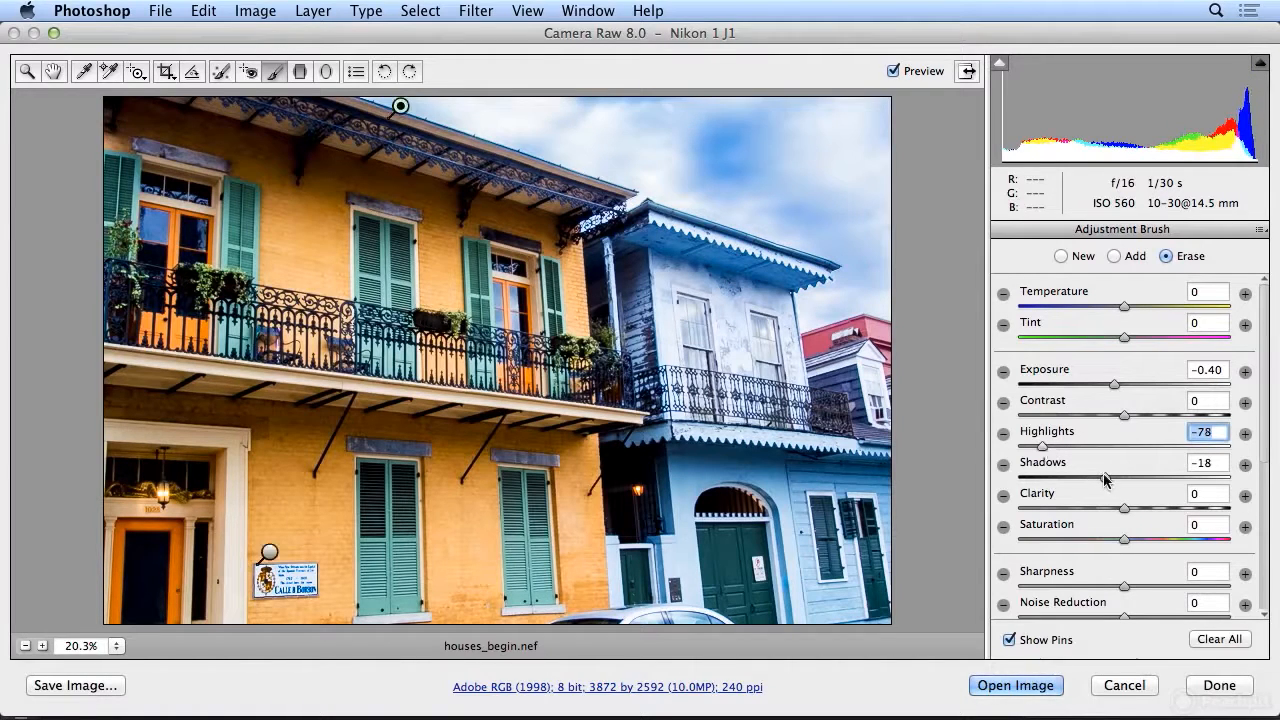
mouse_move(1133, 484)
mouse_down()
mouse_move(1148, 481)
mouse_move(1113, 481)
mouse_up()
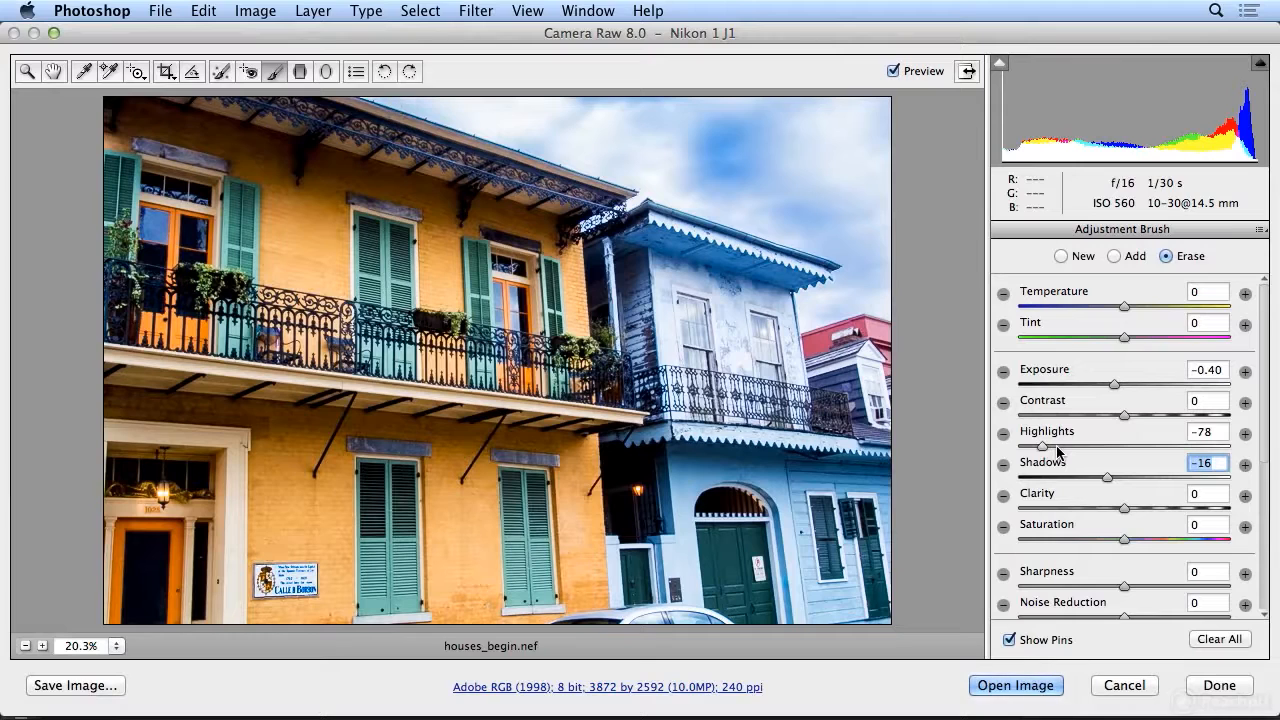
- Refine the sky adjustment to highlights -68 and exposure -0.50, and open the photo in Photoshop
key(shift+Tab)
key(shift+Up)
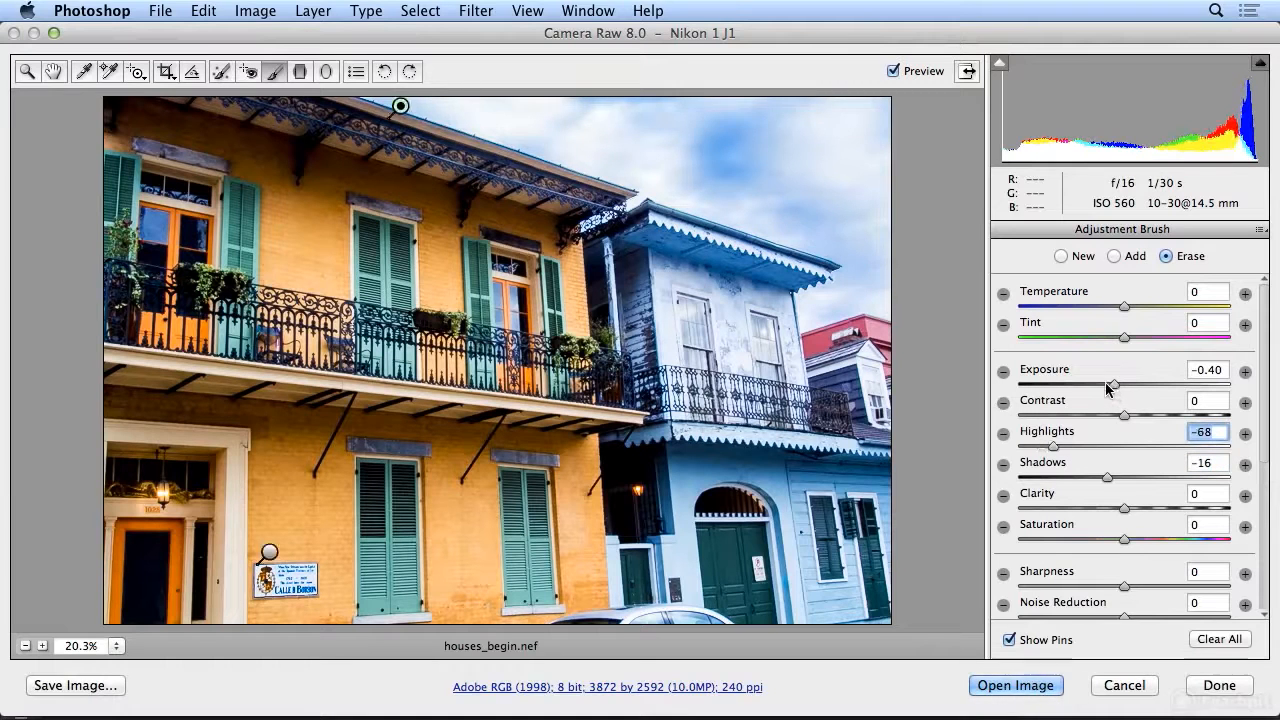
key(shift+Tab)
key(shift+Tab)
key(shift+Down)
key(shift+Down)
key(shift+Down)
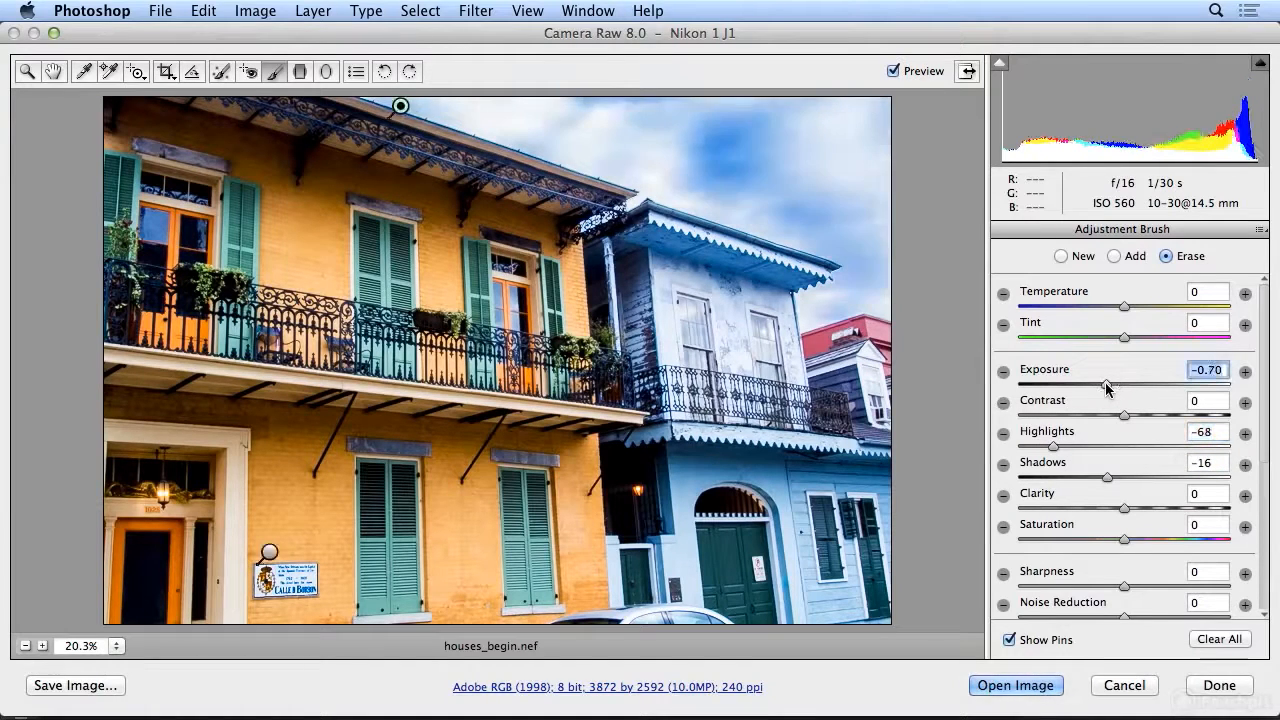
key(shift+Up)
key(shift+Up)
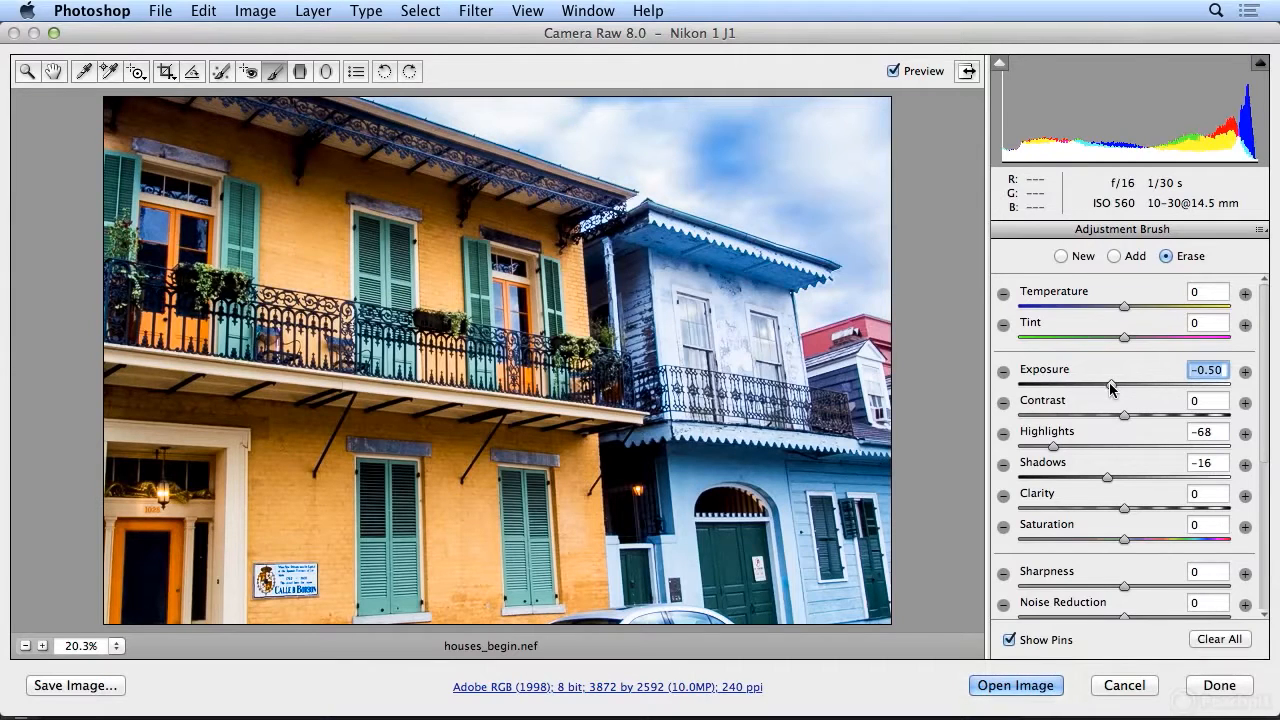
key(Return)
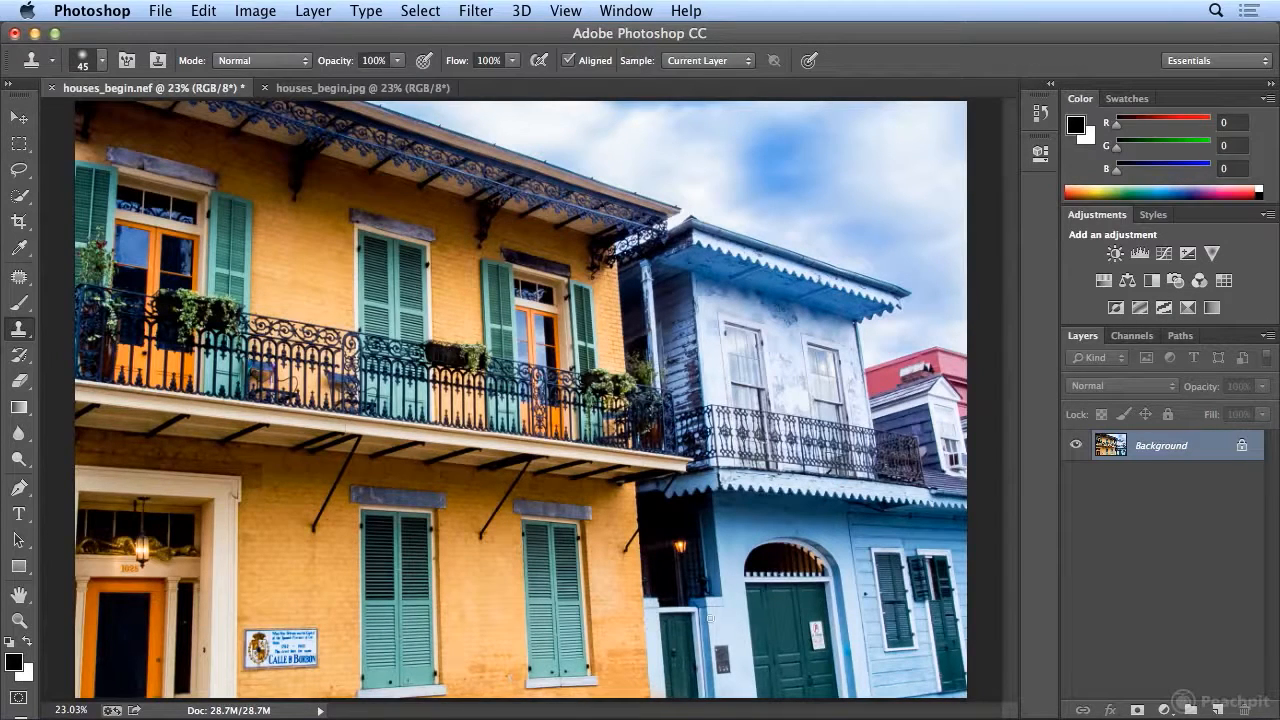
- Activate the Patch tool and look up the Fill command without running it
click(18, 276)
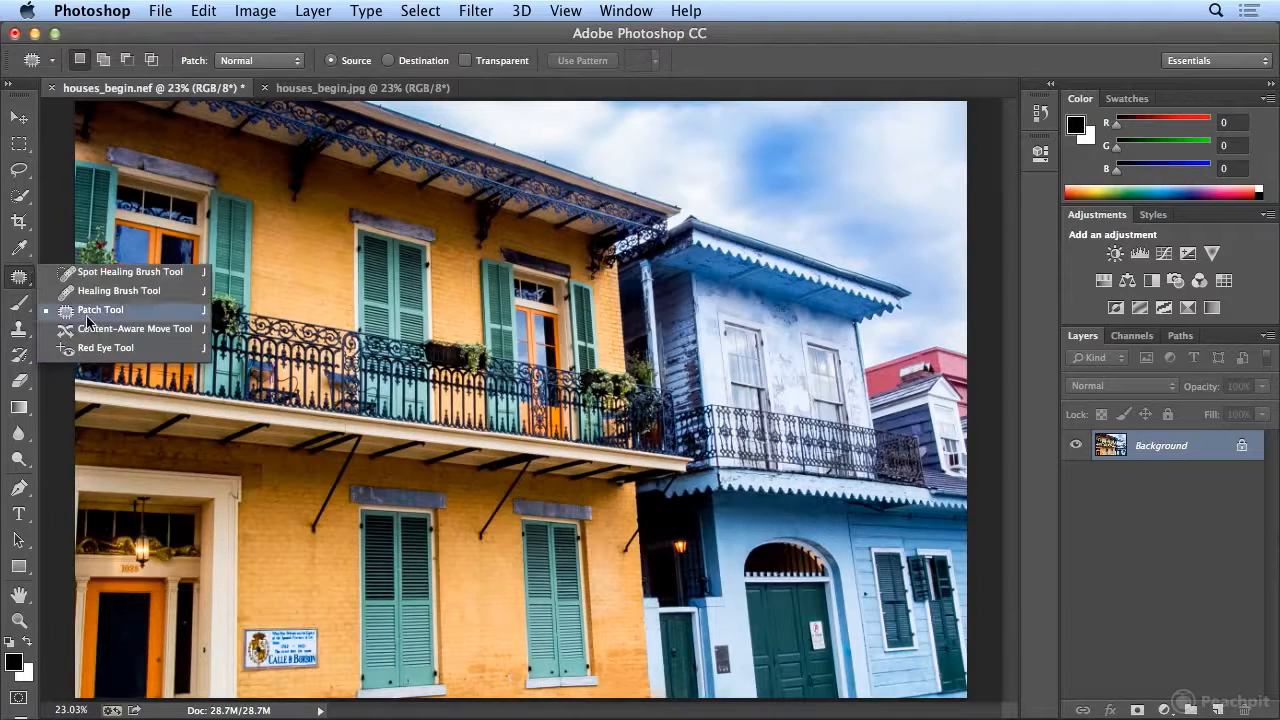
click(95, 310)
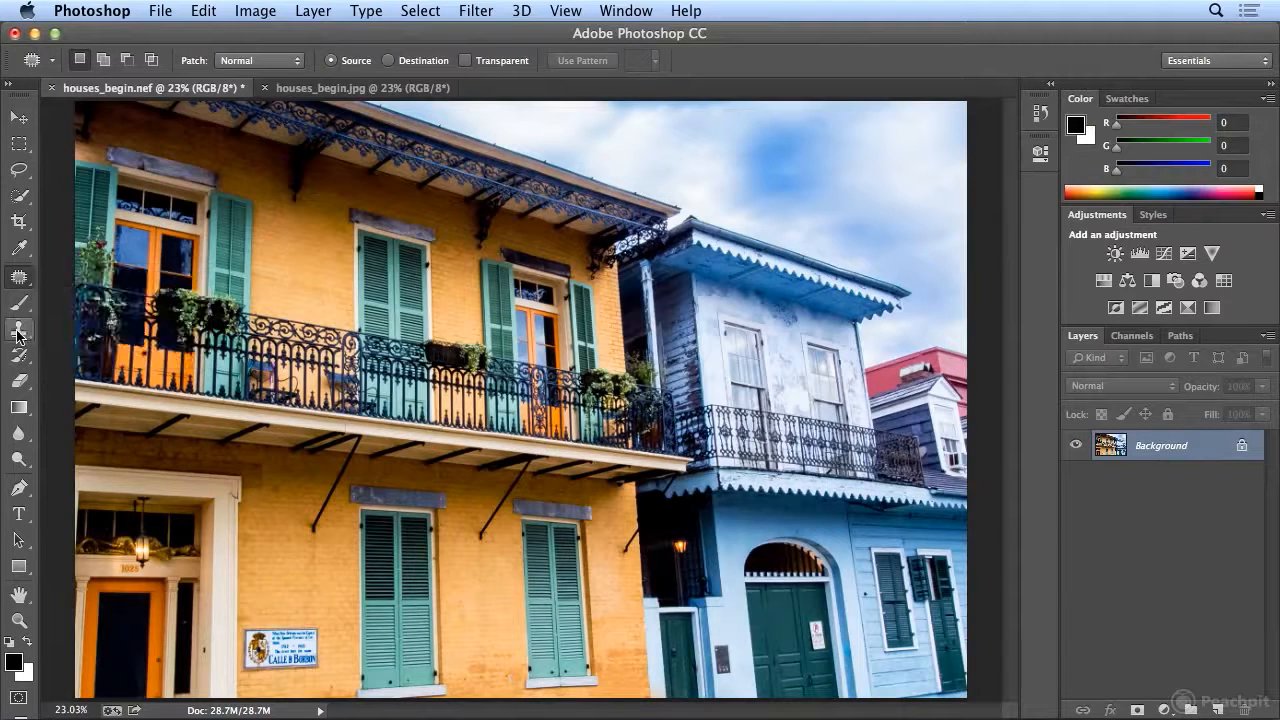
click(203, 9)
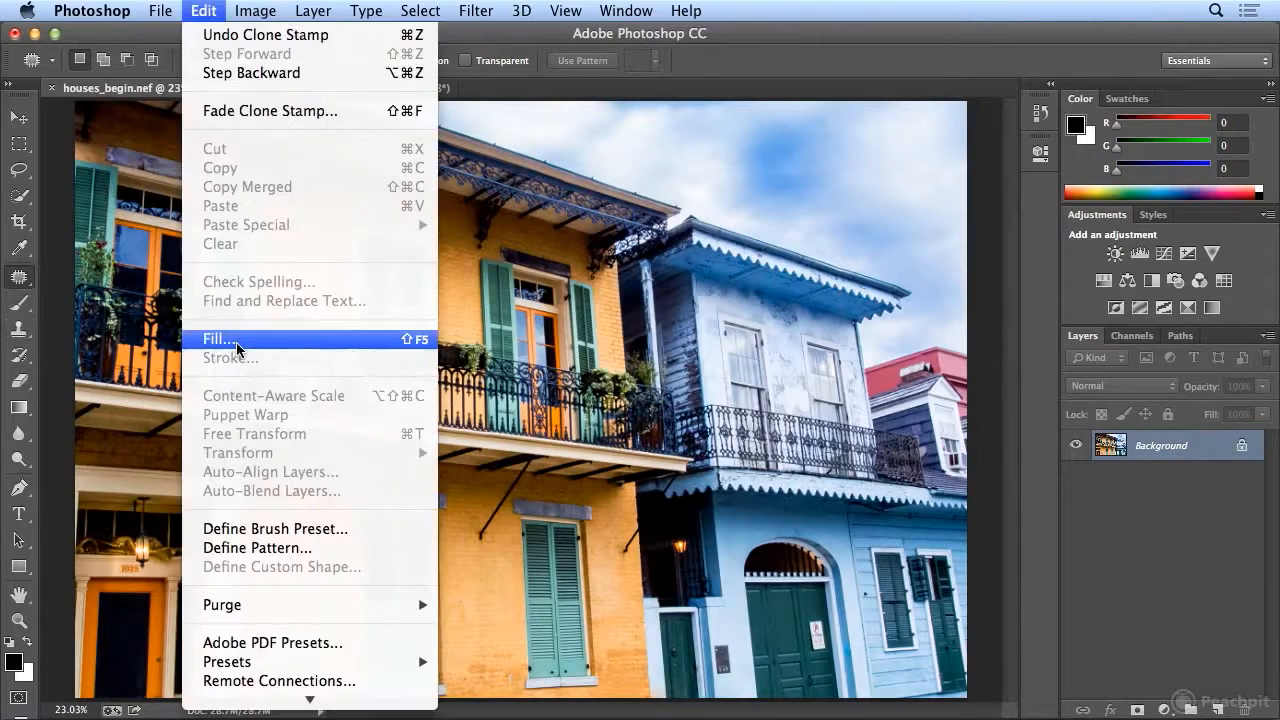
key(Escape)
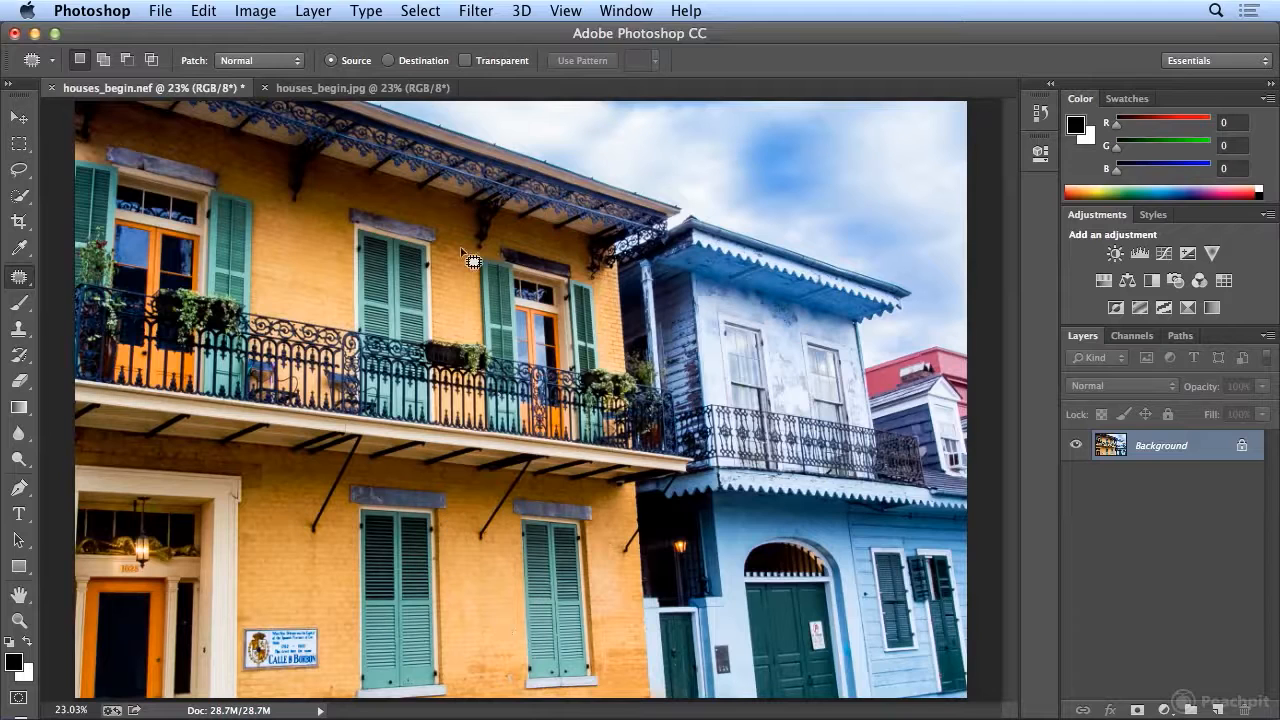
- Compare the retouched houses_begin.nef with houses_begin.jpg
click(370, 90)
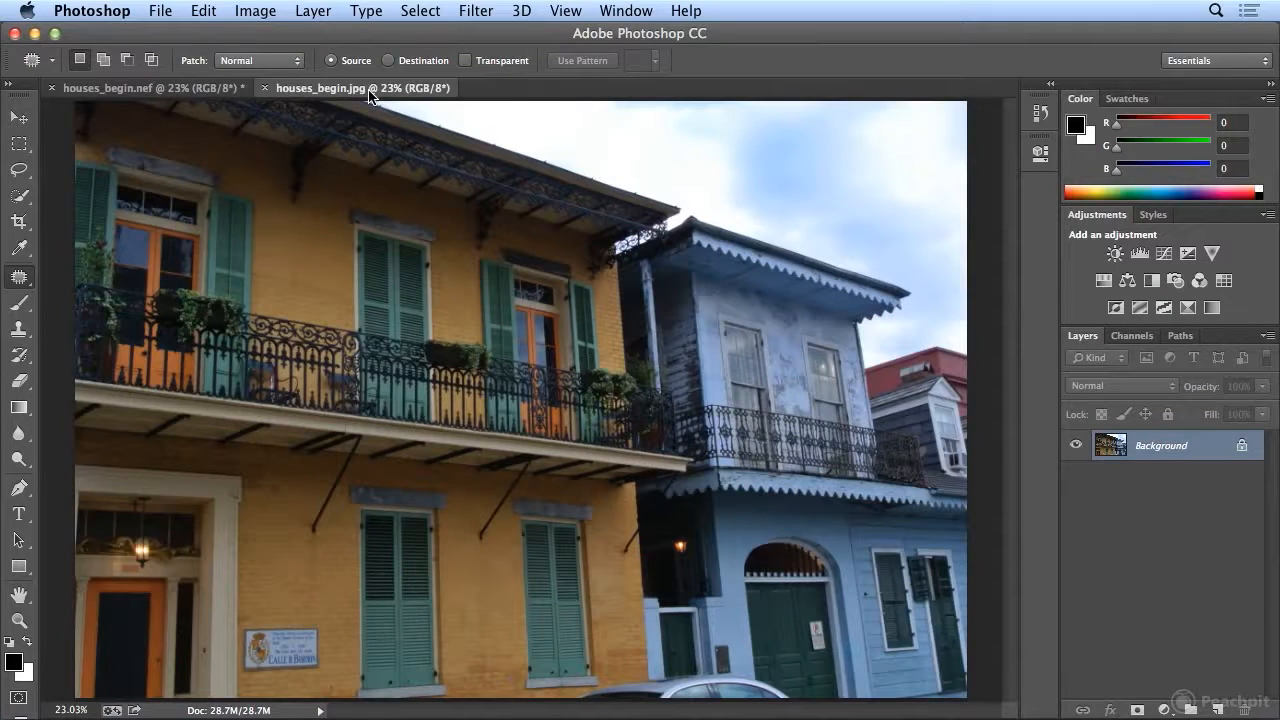
click(135, 85)
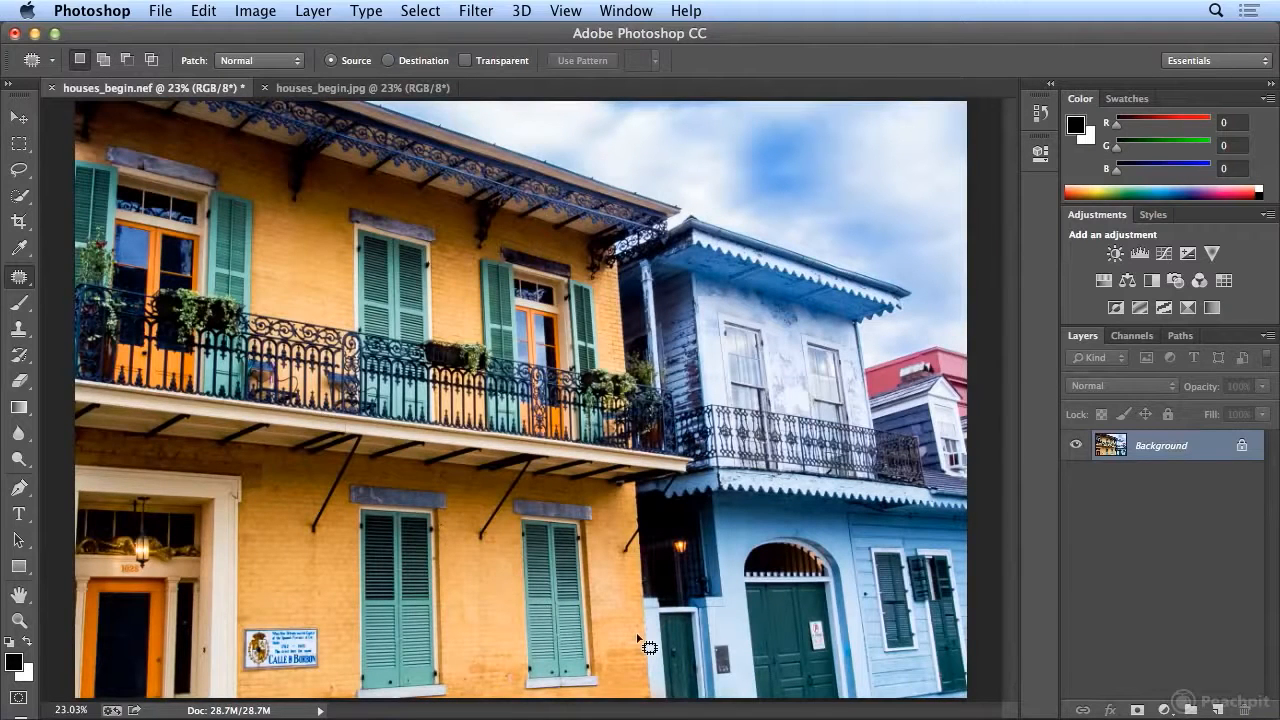